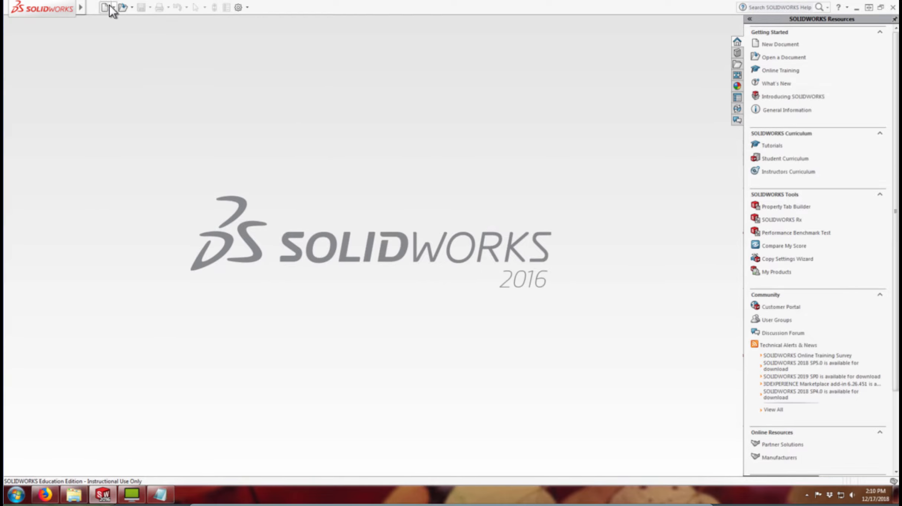
- Create a new part document and start a sketch on the Top Plane
click(109, 7)
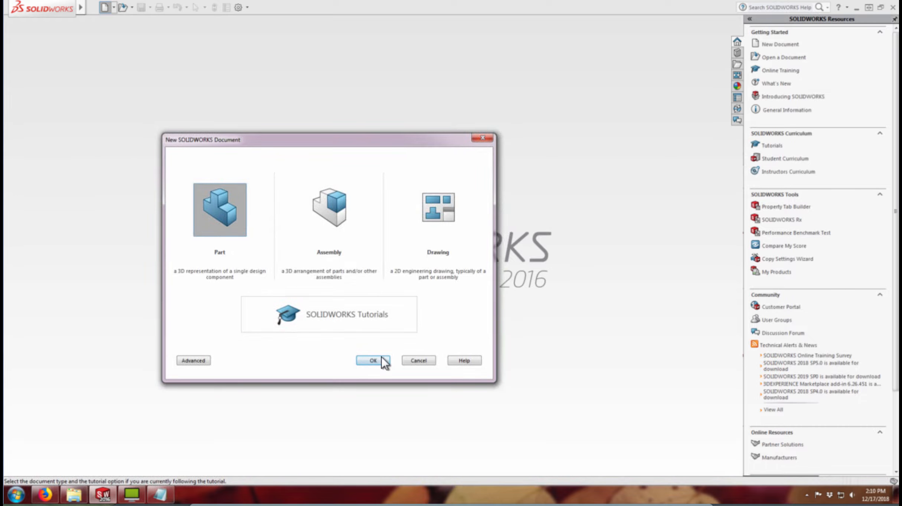
click(381, 357)
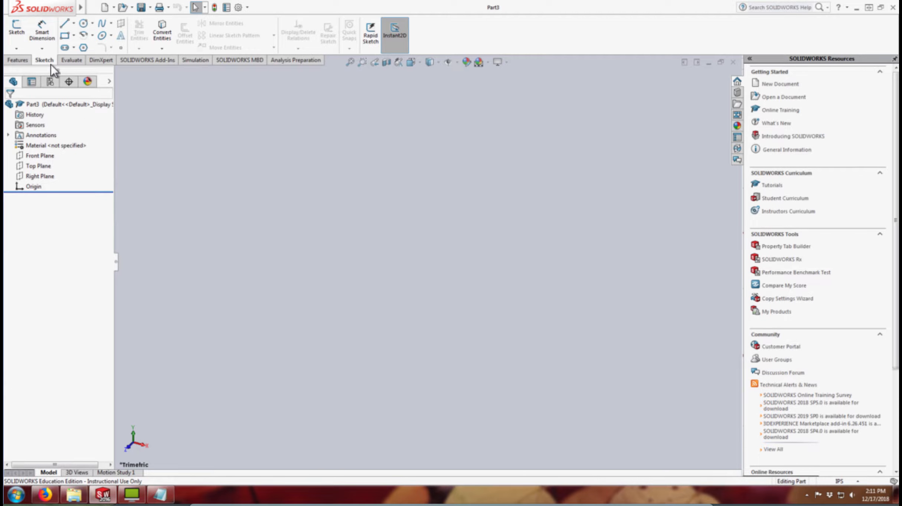
click(16, 28)
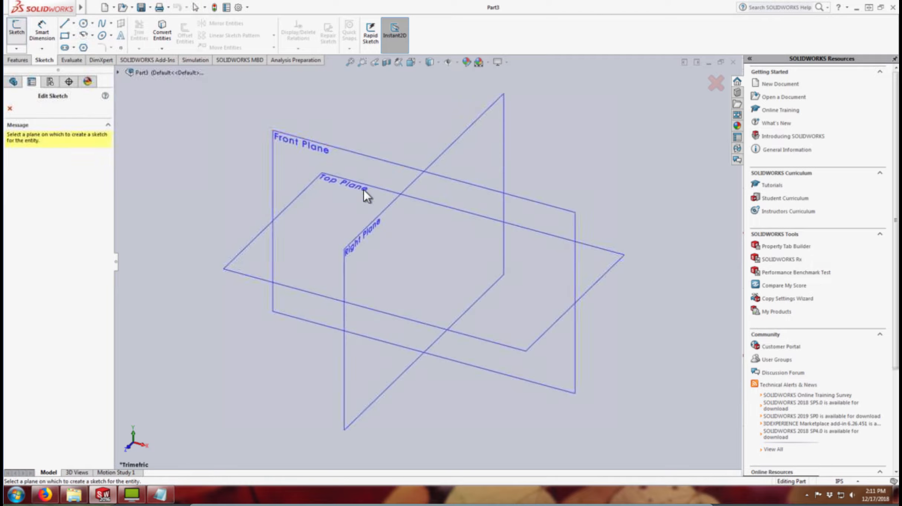
click(240, 251)
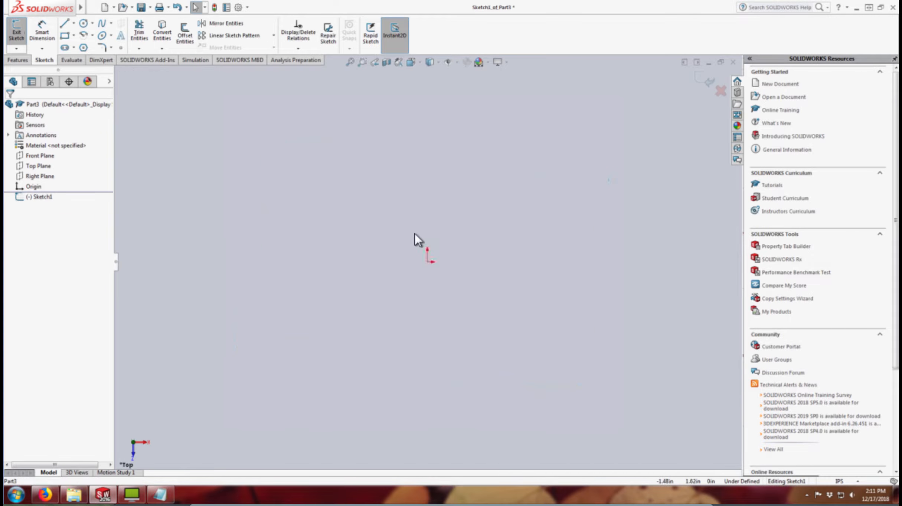
- Sketch a center rectangle about 4.31 by 4.09 in, centered on the origin, and exit the sketch
key(s)
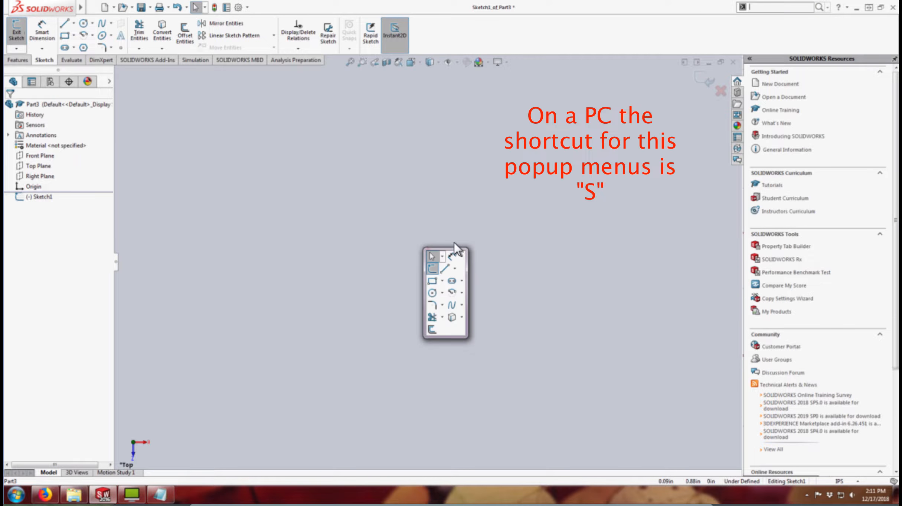
click(442, 280)
click(450, 305)
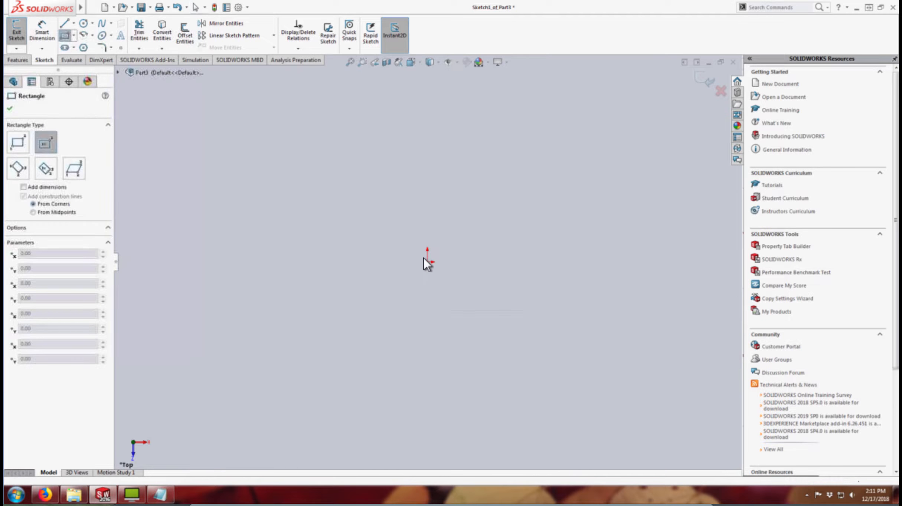
click(428, 261)
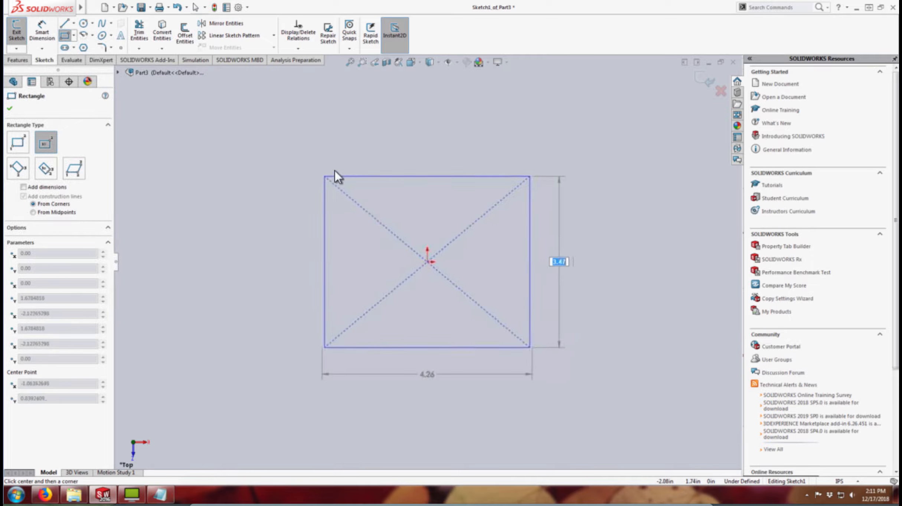
click(322, 160)
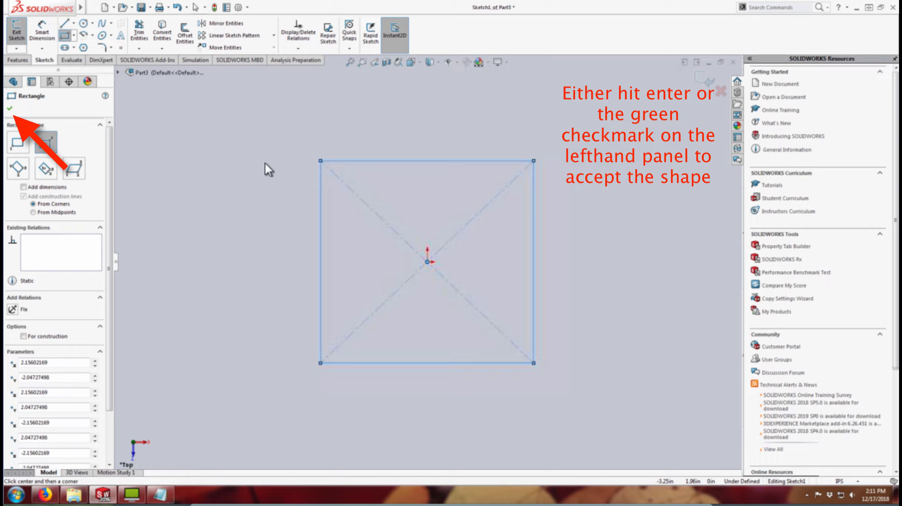
key(Return)
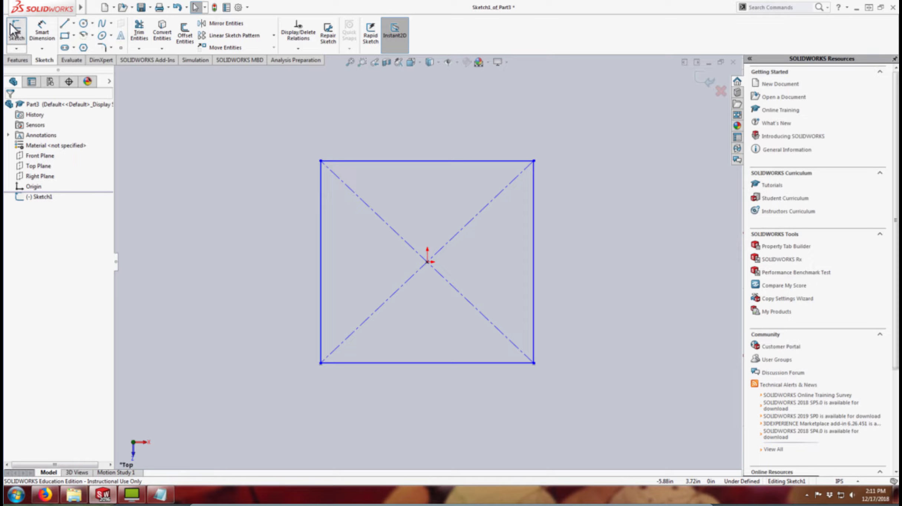
click(15, 33)
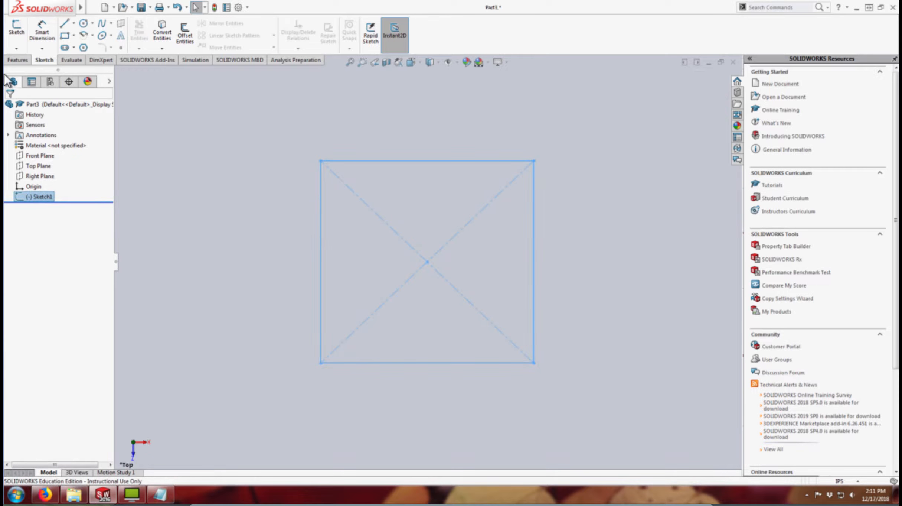
- Extrude the rectangle sketch as a blind boss 1 in deep
click(20, 61)
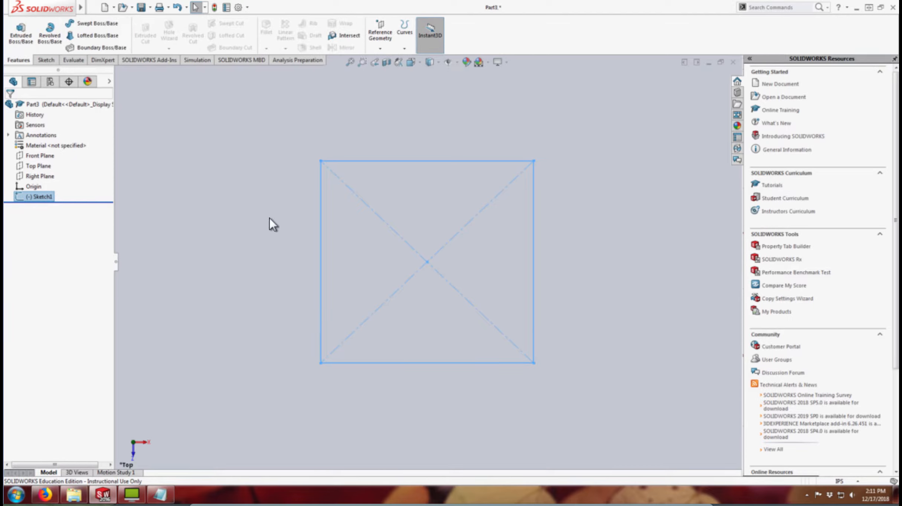
click(21, 34)
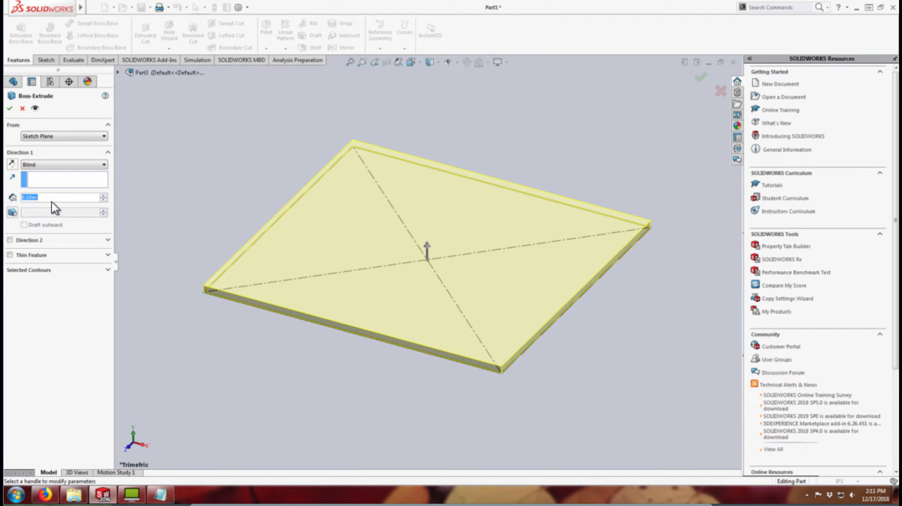
text(1)
key(Return)
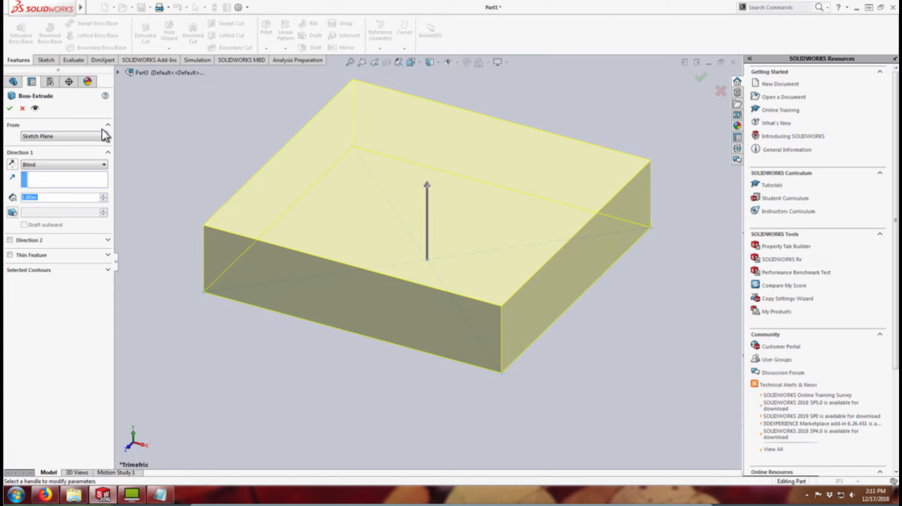
click(9, 106)
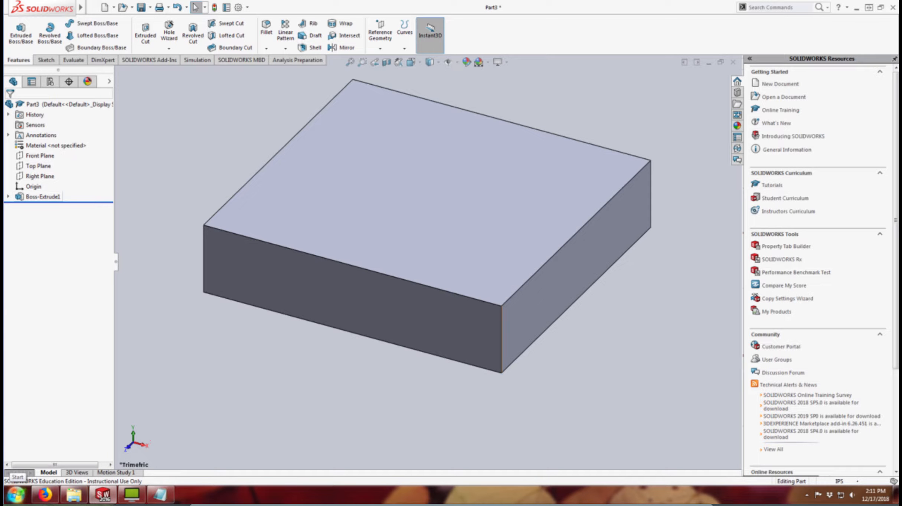
- Open Notepad beside the model and enter the variable line "box_length" = 5in
click(16, 494)
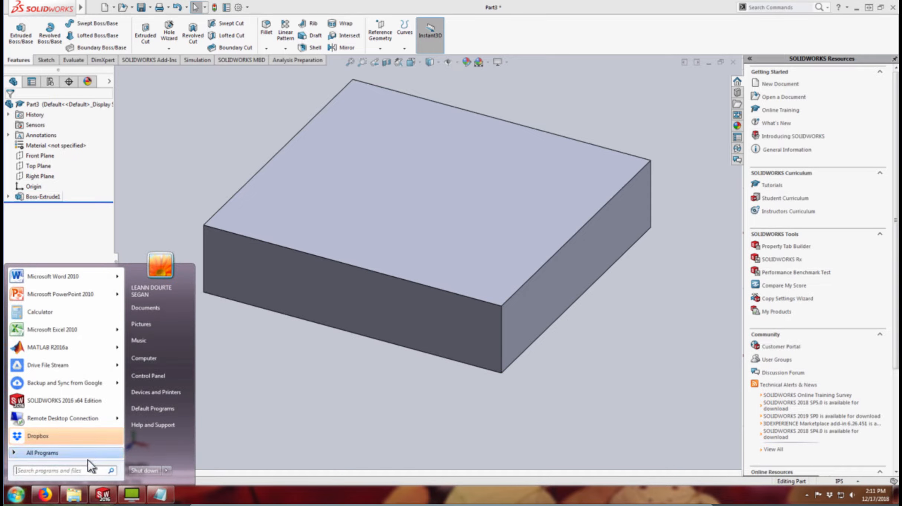
text(note)
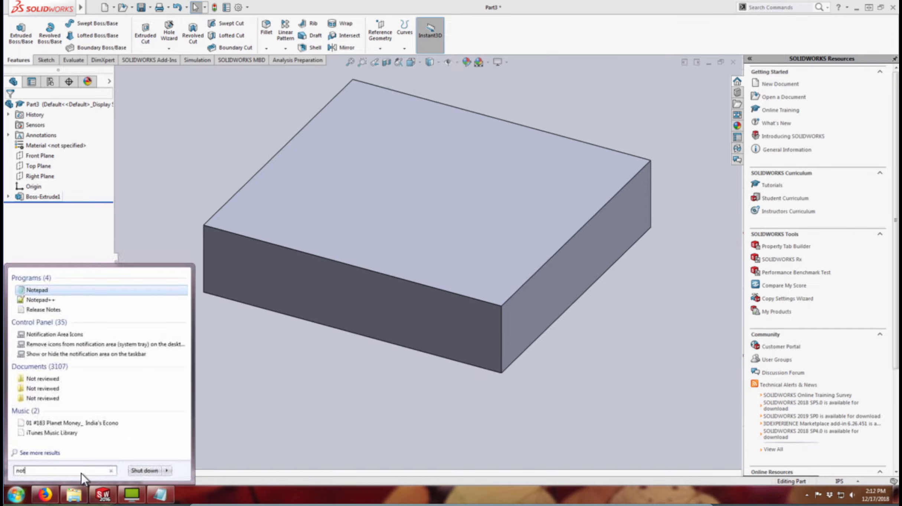
click(36, 289)
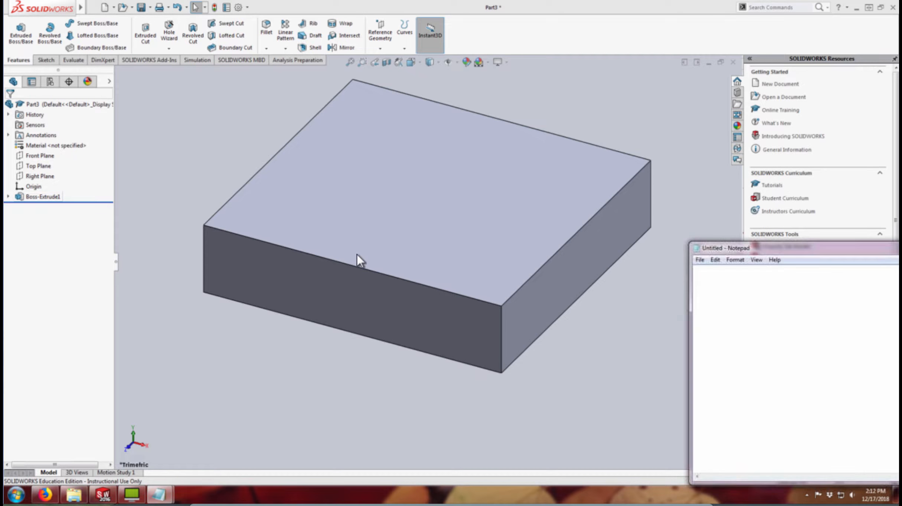
drag(282, 97, 637, 206)
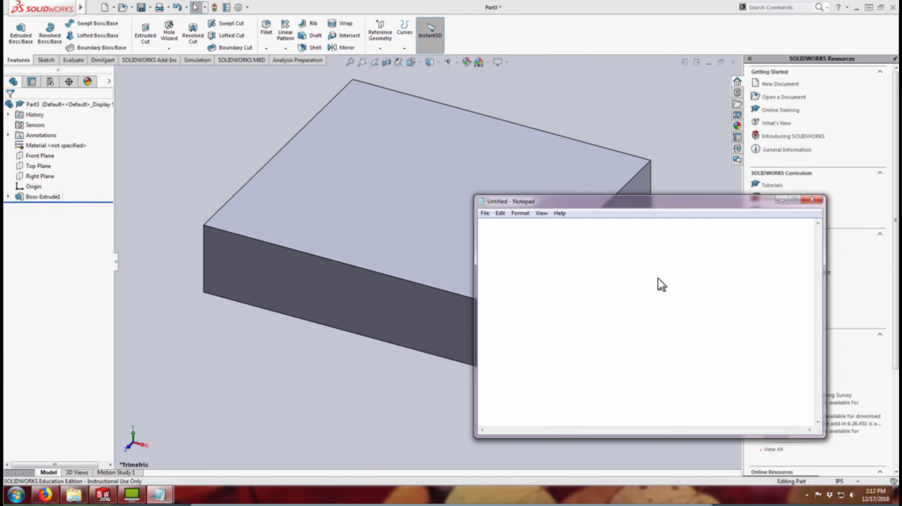
text("box_length)
text(" = 5in)
- Check the part's unit system in SOLIDWORKS and add the Notepad lines "box_width" = 3in and "box_height" = 7in
click(668, 465)
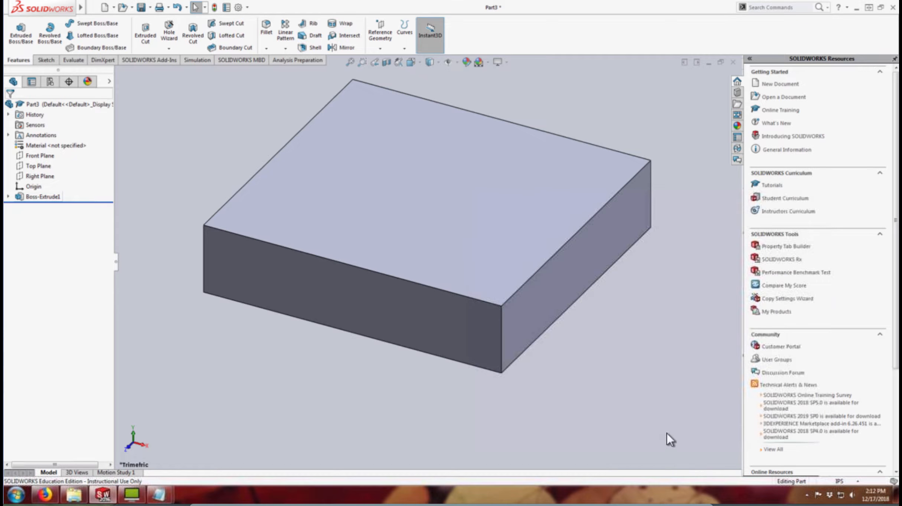
click(843, 481)
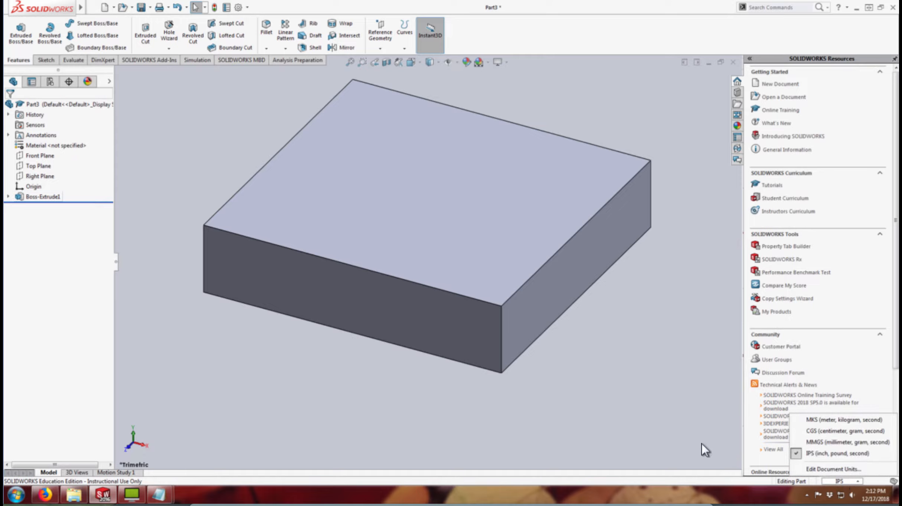
click(694, 425)
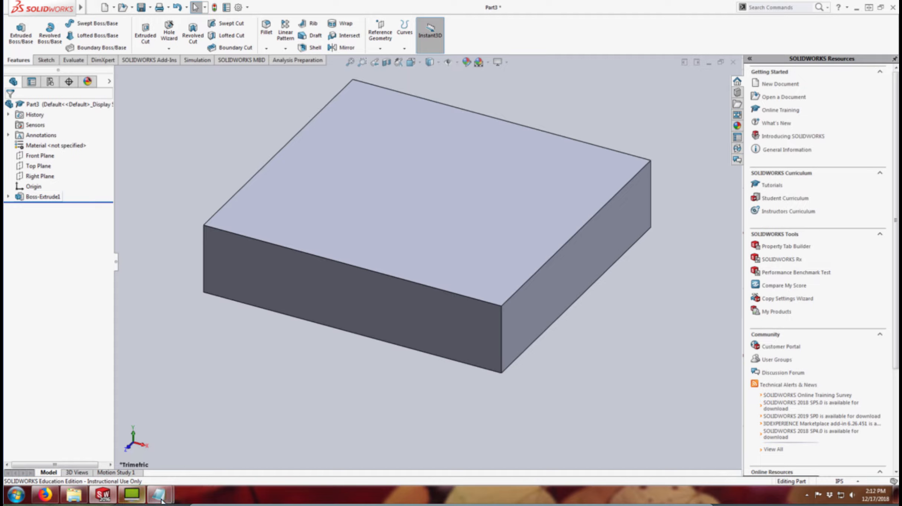
mouse_move(158, 496)
click(186, 438)
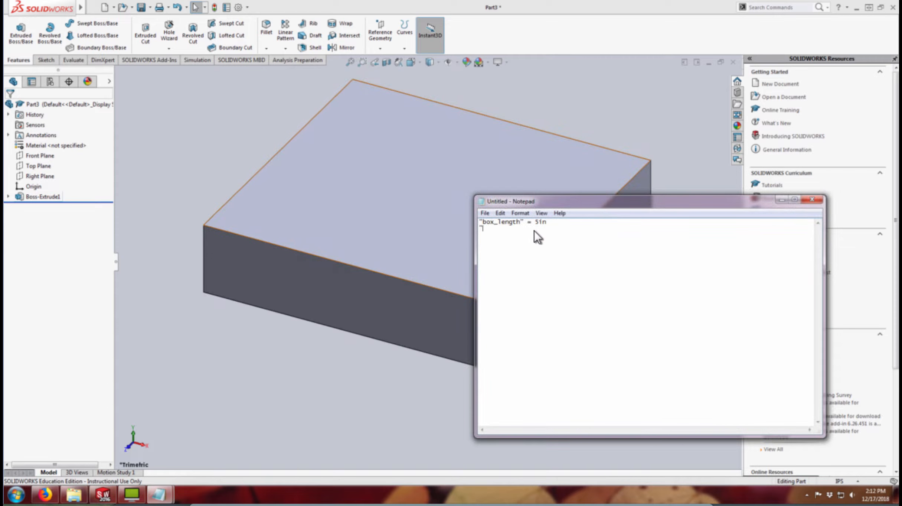
text(box_width" = 3in)
key(Return)
text("box_height)
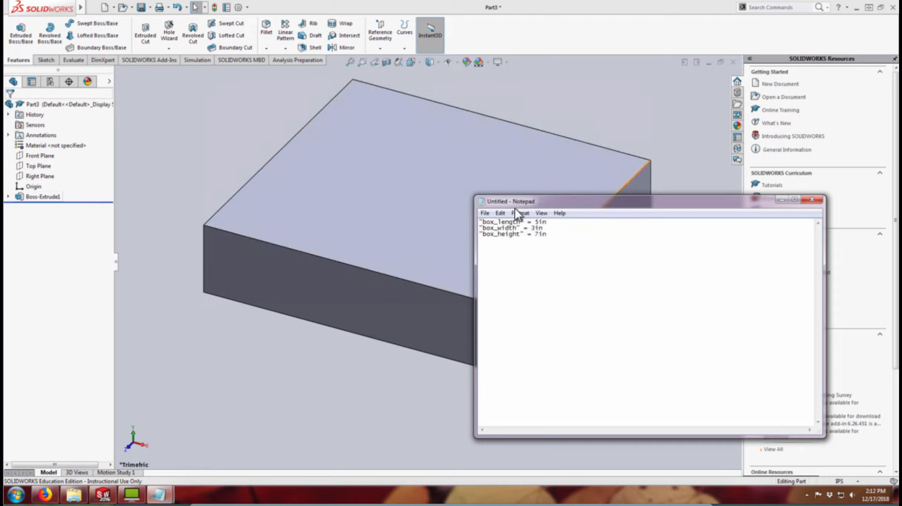
- Save the variable list as the text file dimensions on the Desktop and minimize Notepad
click(485, 213)
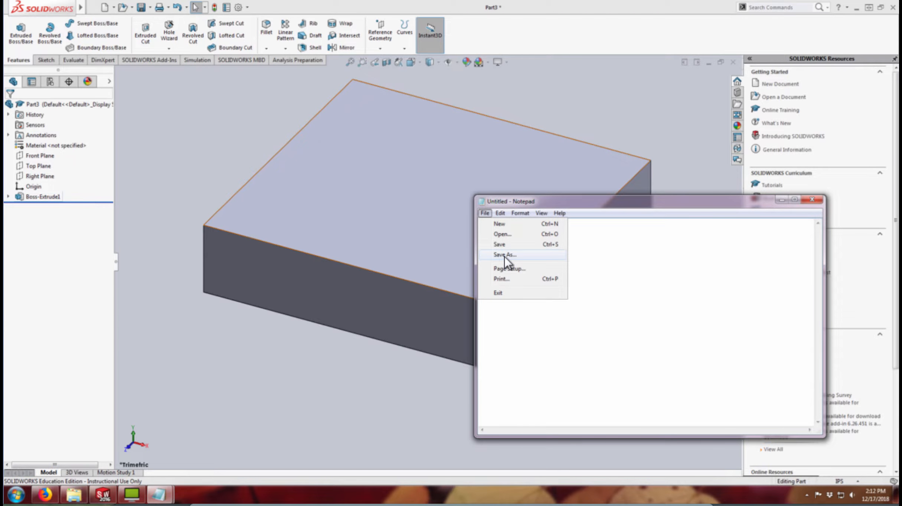
click(505, 255)
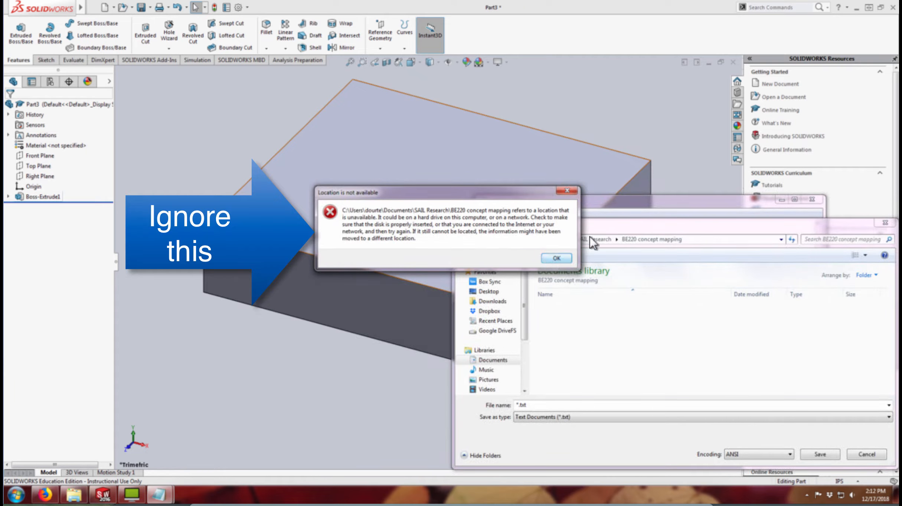
click(557, 258)
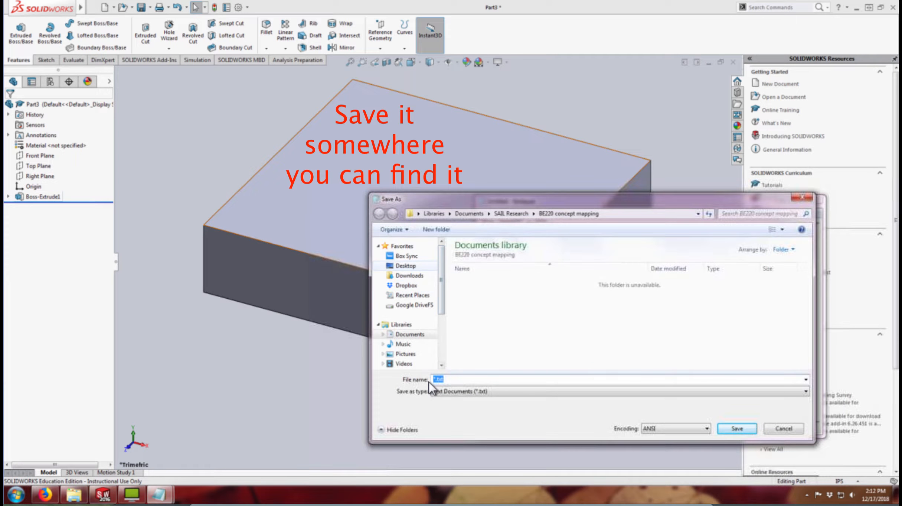
text(dimensios)
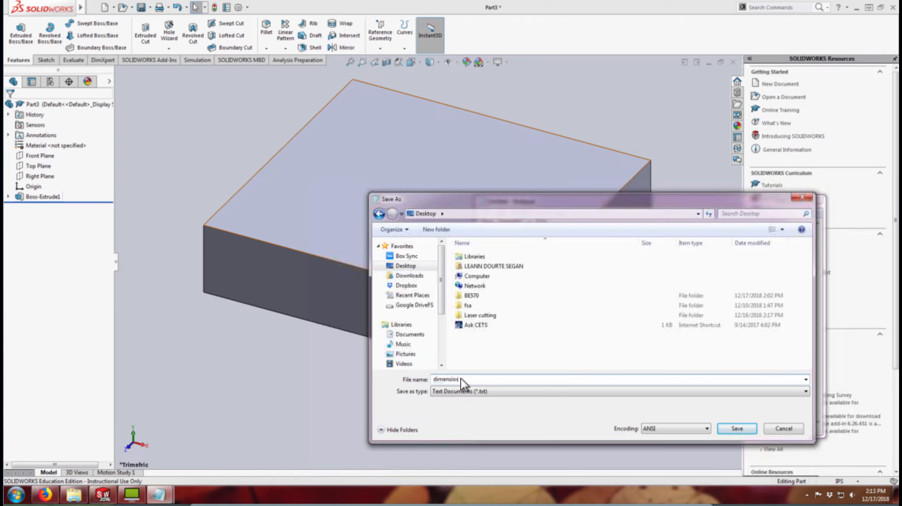
key(BackSpace)
text(ns)
key(Return)
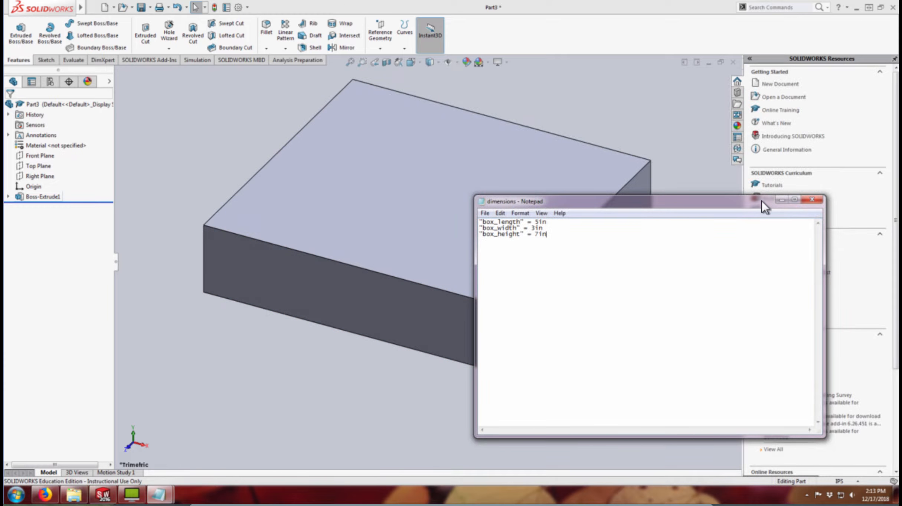
drag(762, 201, 594, 222)
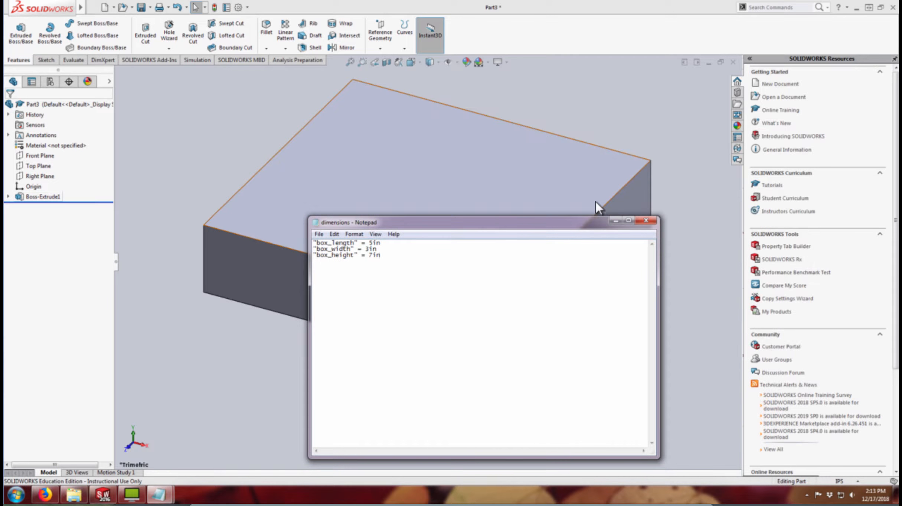
click(624, 220)
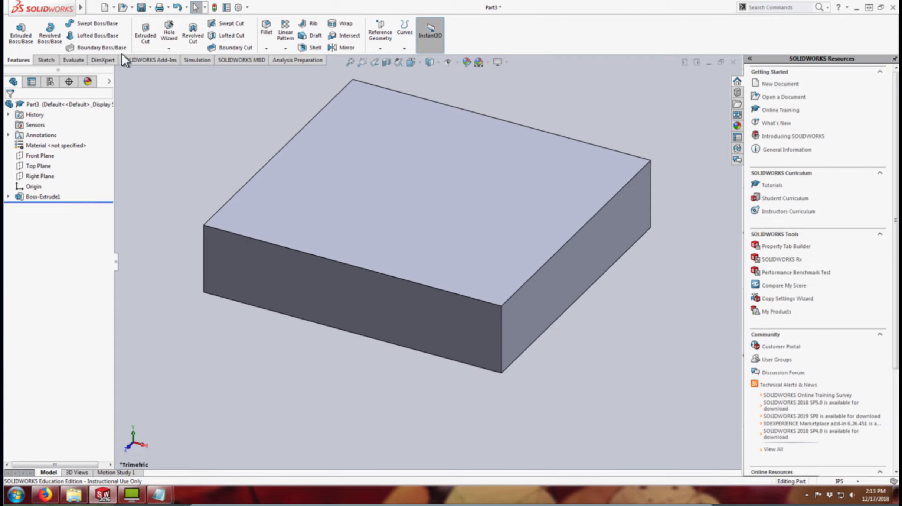
- Open the part's equations manager and enable automatic rebuild
click(147, 7)
mouse_move(165, 8)
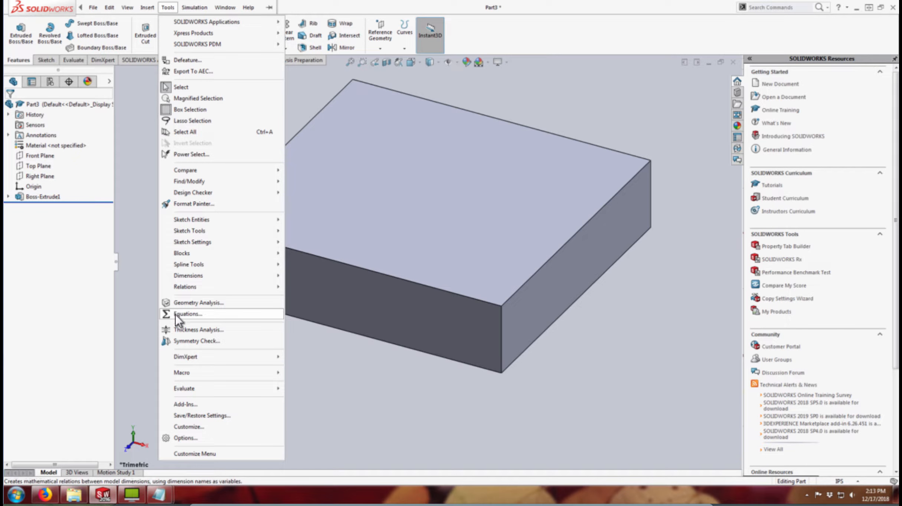
click(177, 313)
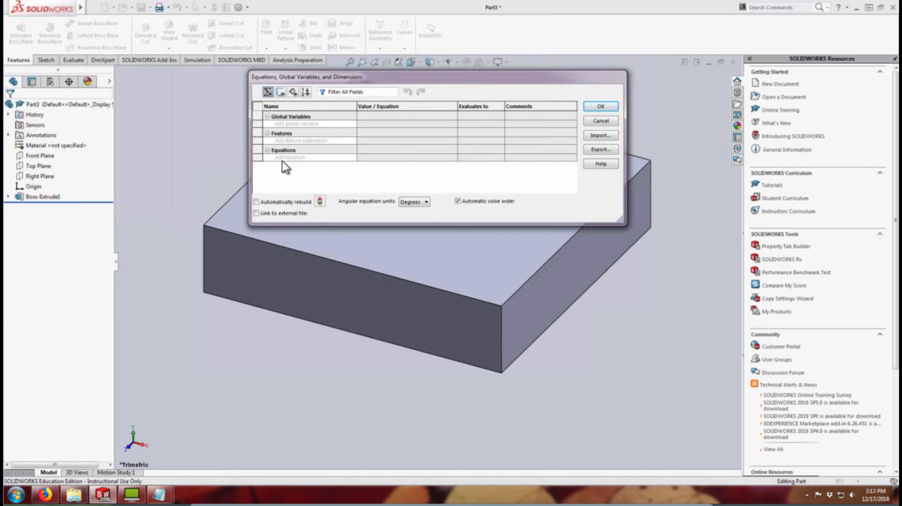
click(291, 201)
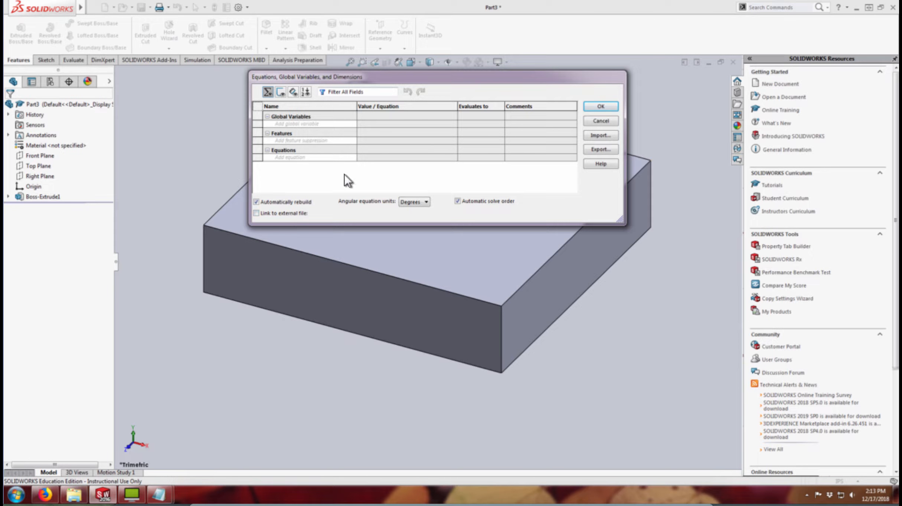
- Link the equations to the existing Desktop file dimensions.txt, removing duplicates and overwriting the file, and accept the imported global variables
click(296, 213)
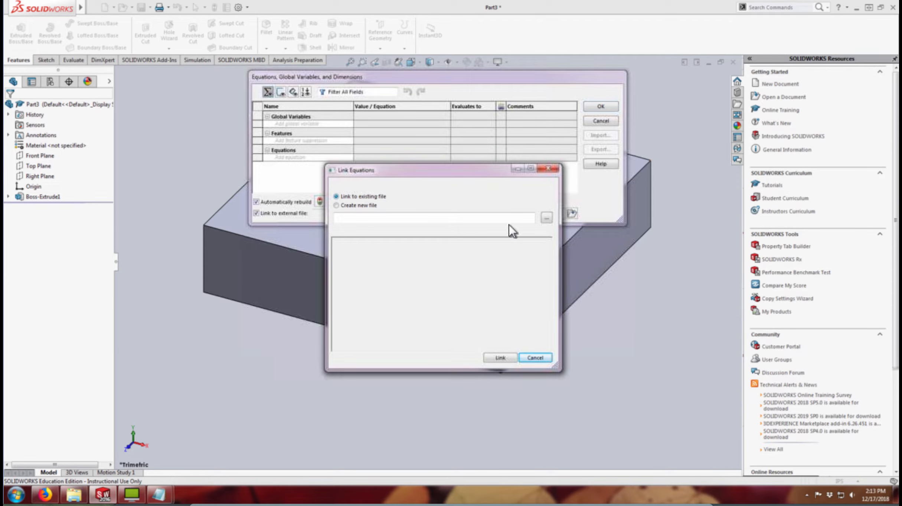
click(546, 219)
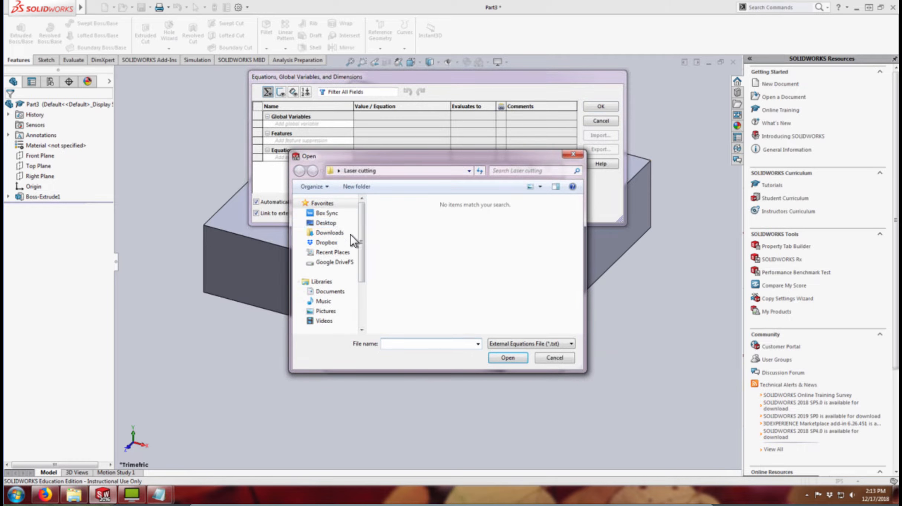
click(332, 224)
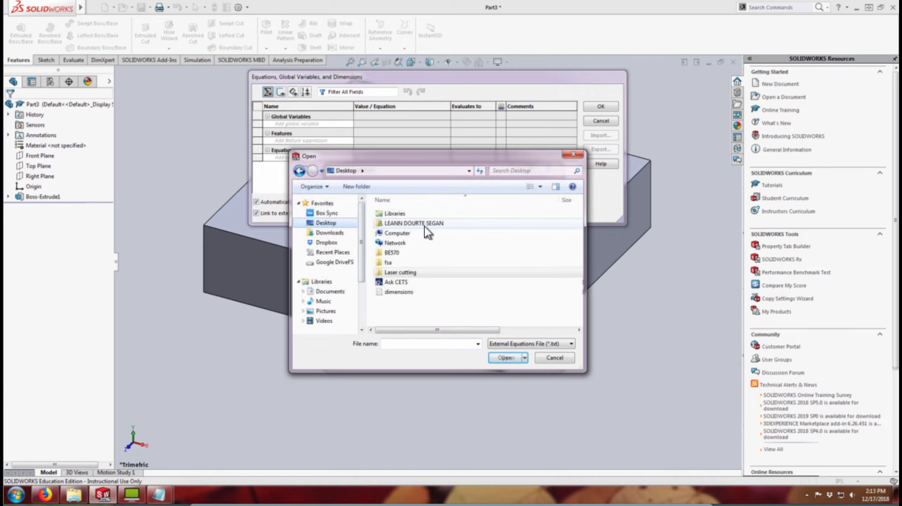
click(400, 291)
click(503, 357)
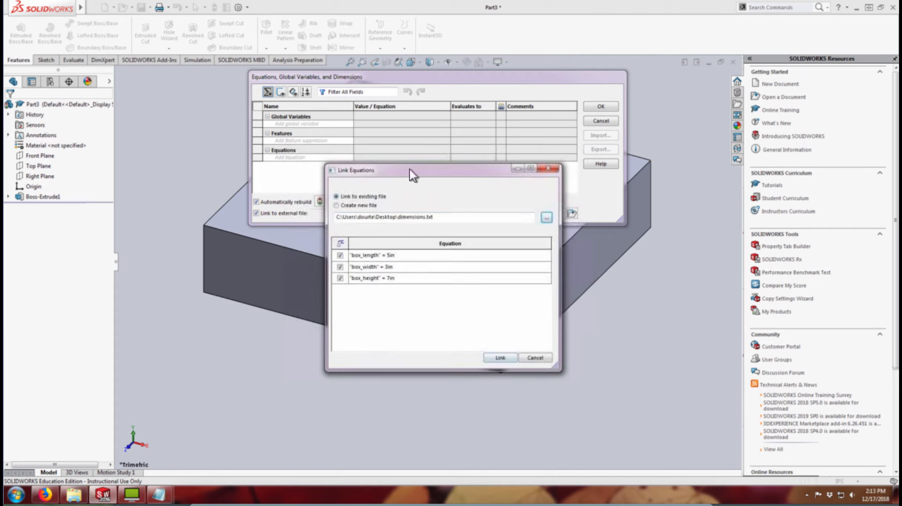
click(501, 357)
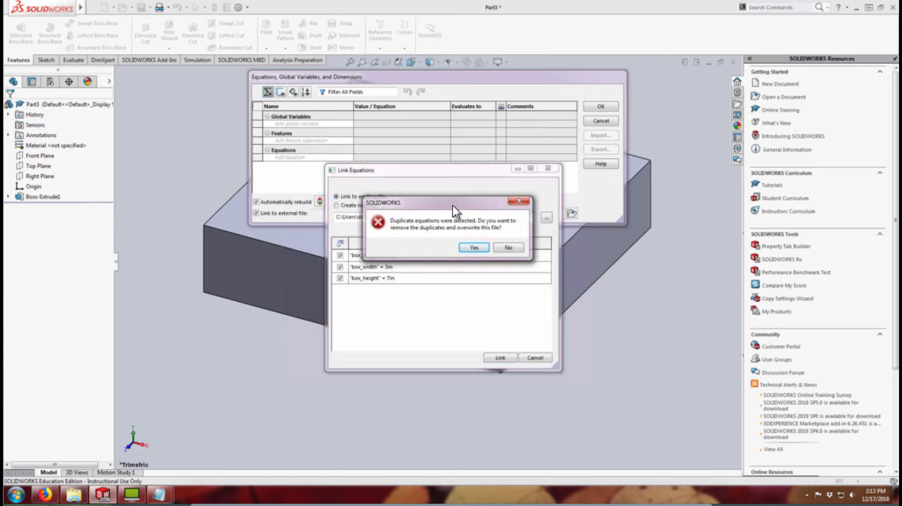
drag(453, 205, 448, 290)
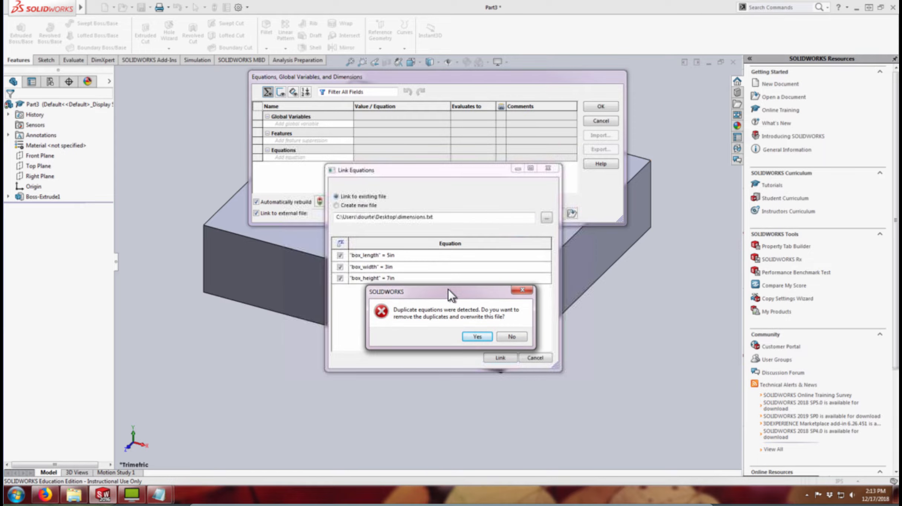
click(477, 336)
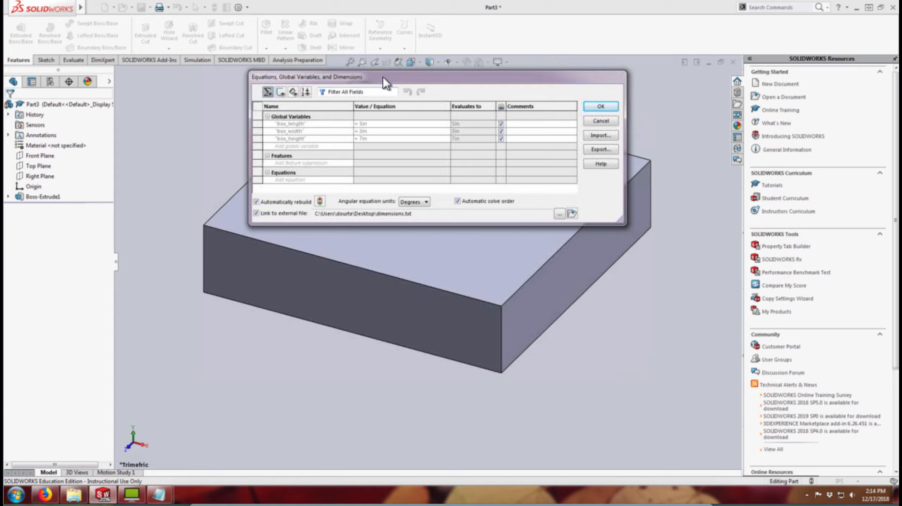
drag(383, 77, 409, 115)
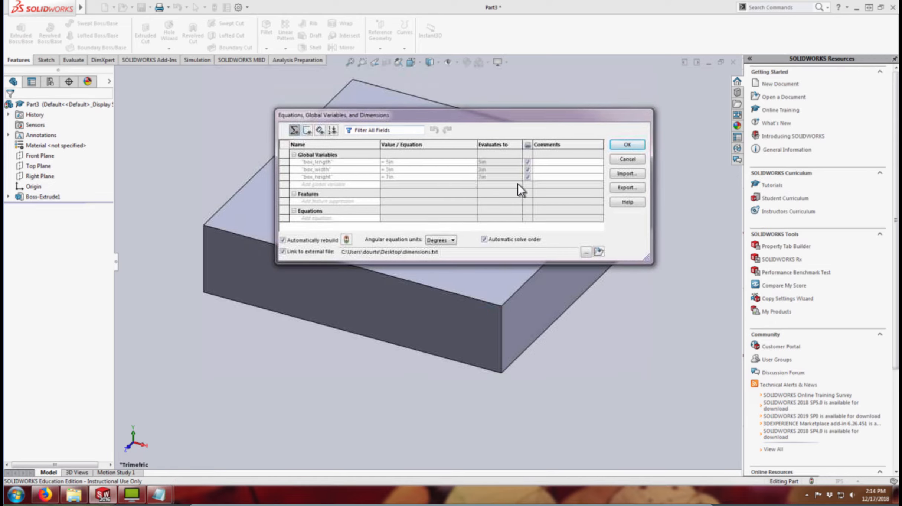
click(622, 143)
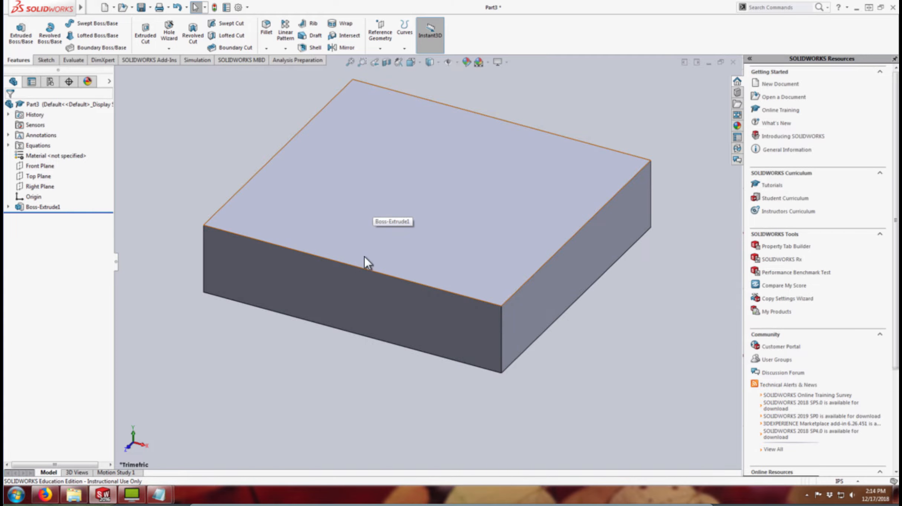
- Edit the box's base sketch and dimension the rectangle's right side edge with the global variable "box_length"
click(8, 206)
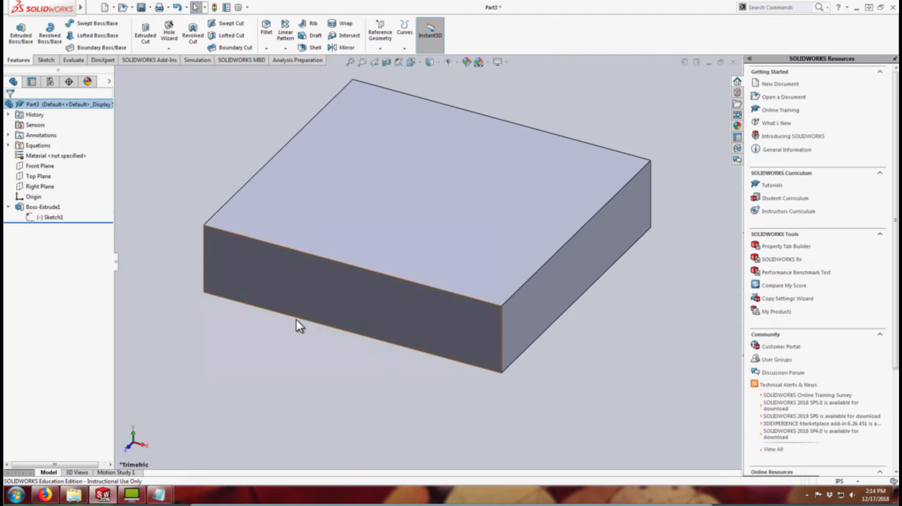
right_click(53, 216)
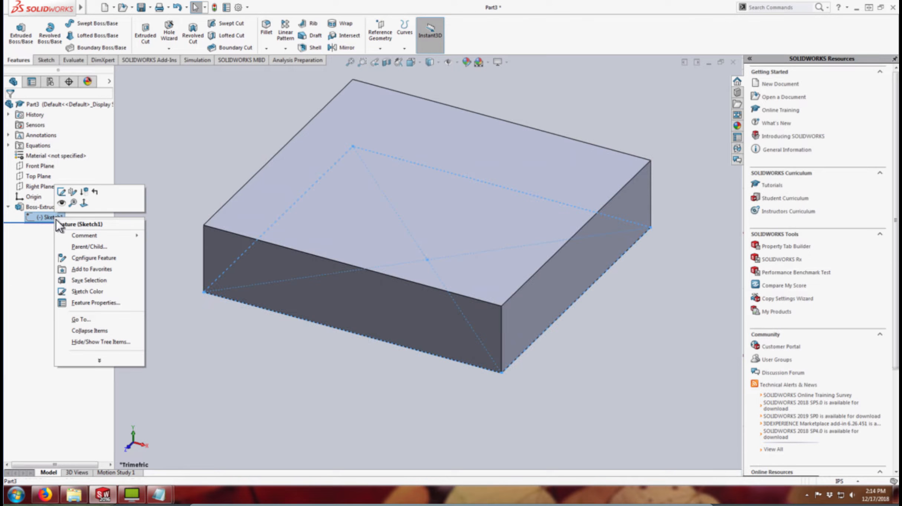
click(64, 191)
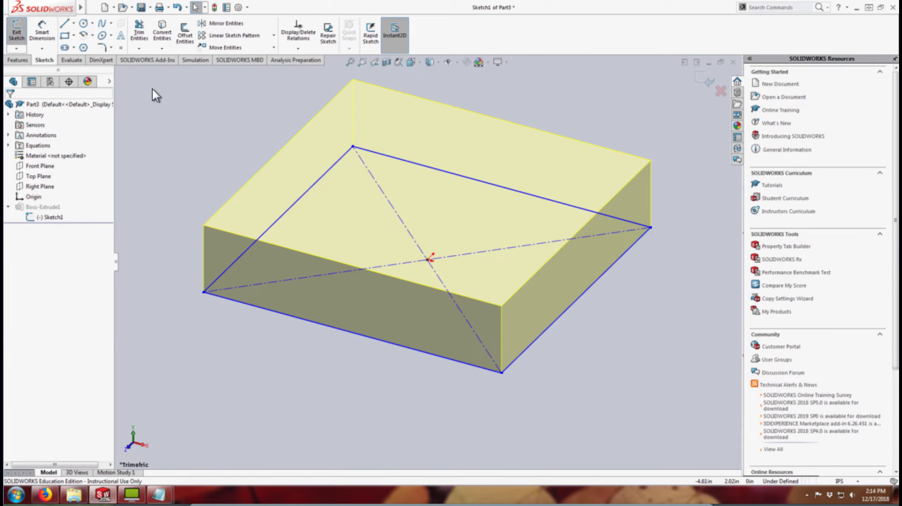
click(43, 34)
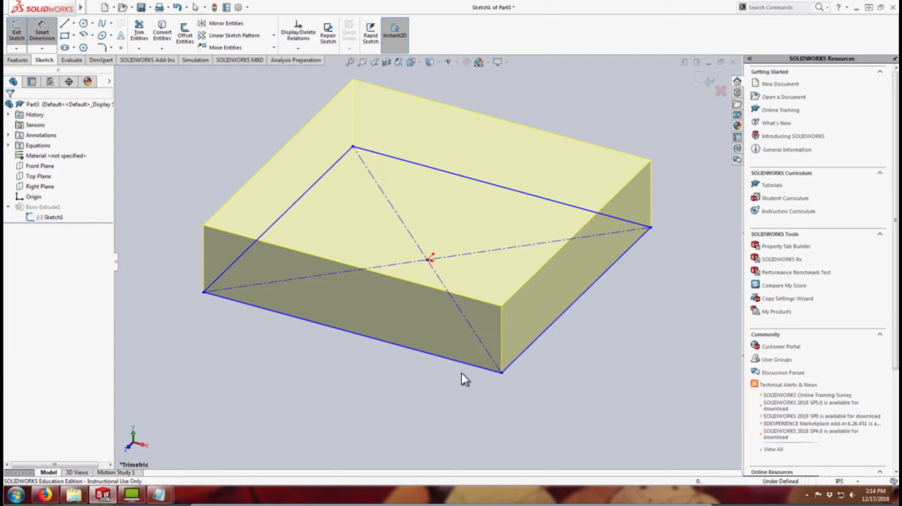
click(556, 319)
click(621, 341)
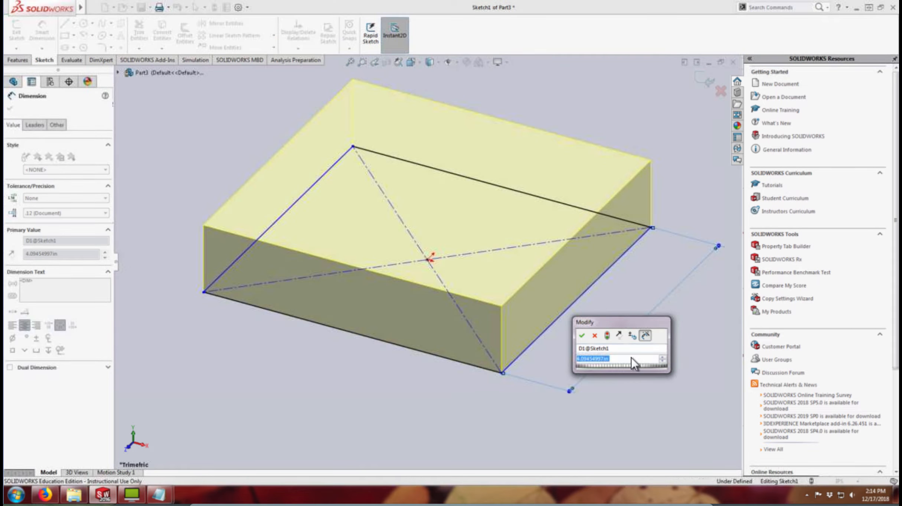
drag(596, 323, 673, 402)
drag(637, 379, 641, 273)
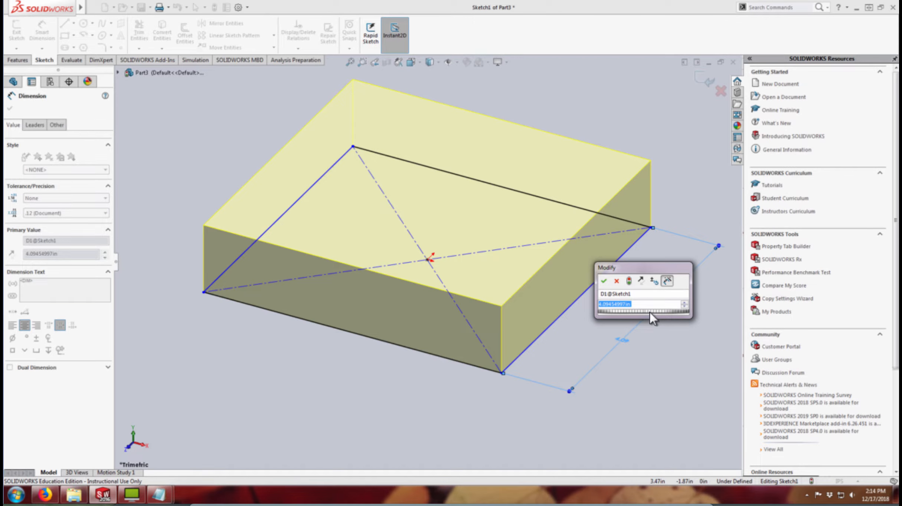
text(=)
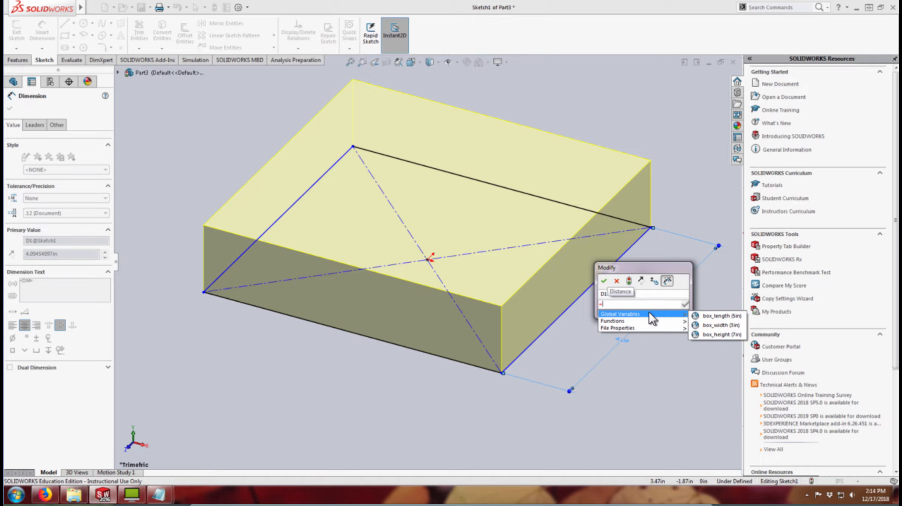
click(705, 316)
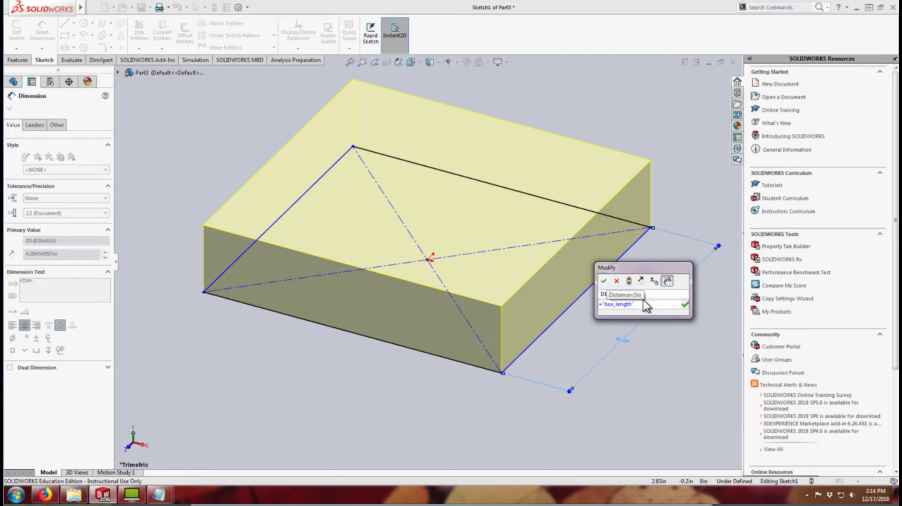
- Try removing the equals sign from the side edge's "box_length" expression and glance at the dimensions file in Notepad
drag(602, 306, 585, 311)
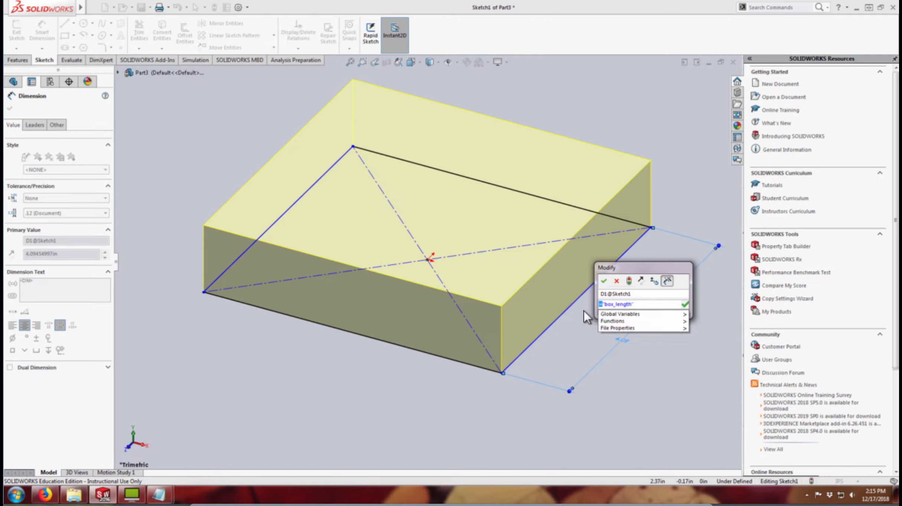
key(Delete)
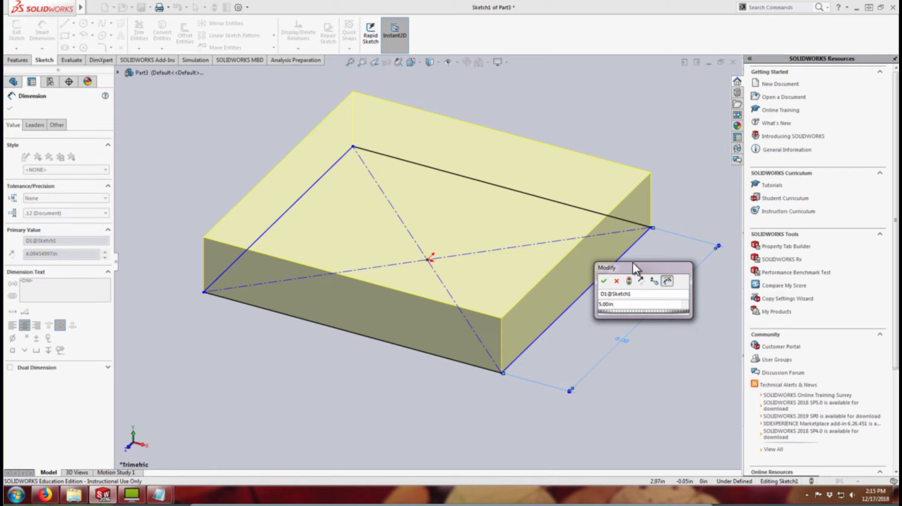
mouse_move(159, 494)
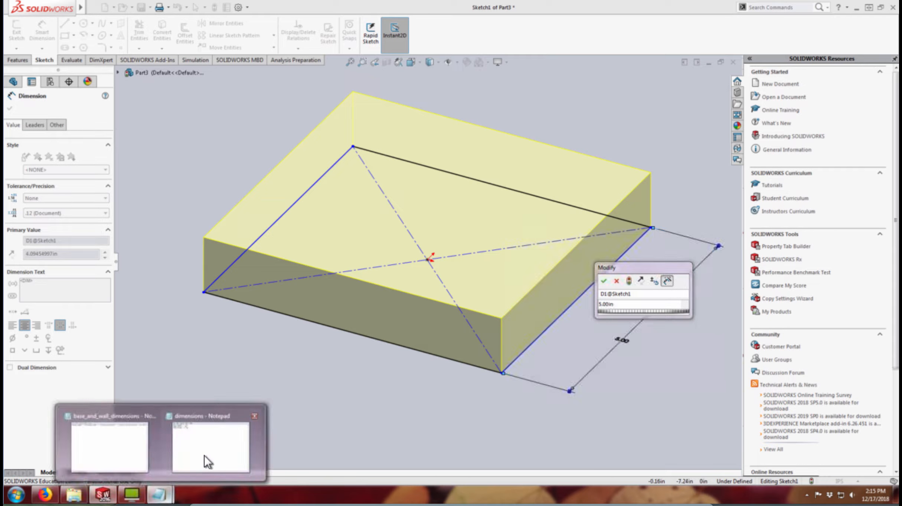
click(204, 455)
click(641, 291)
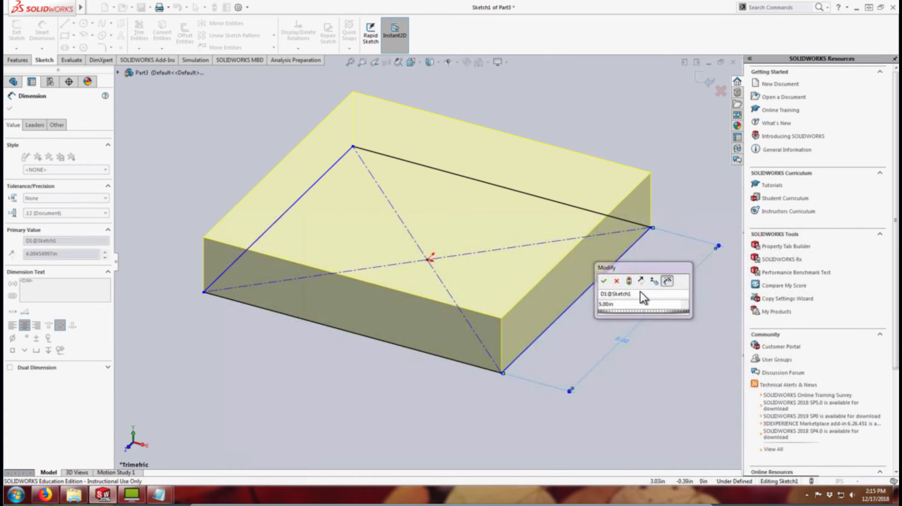
- Set the side edge's dimension to the equation ="box_length", removing the leftover numeric value, and accept it
drag(644, 270, 641, 316)
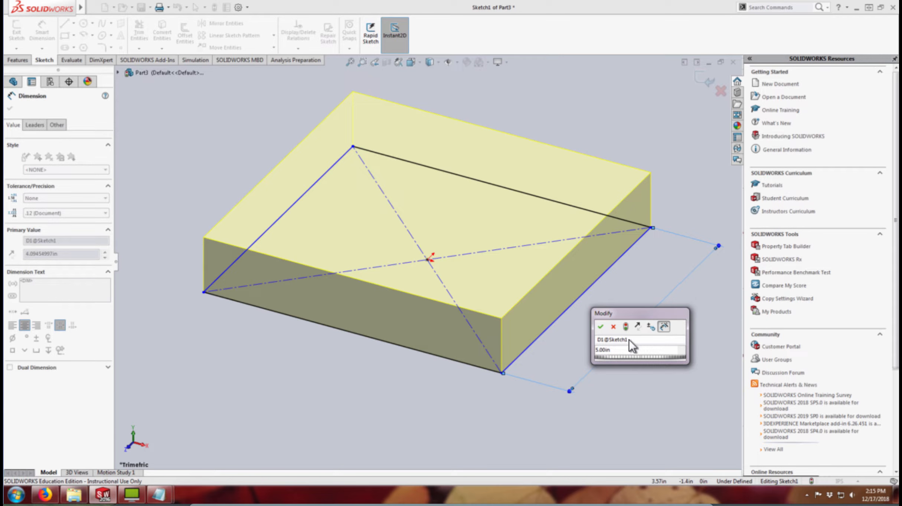
key(Left)
key(Left)
key(Left)
key(Left)
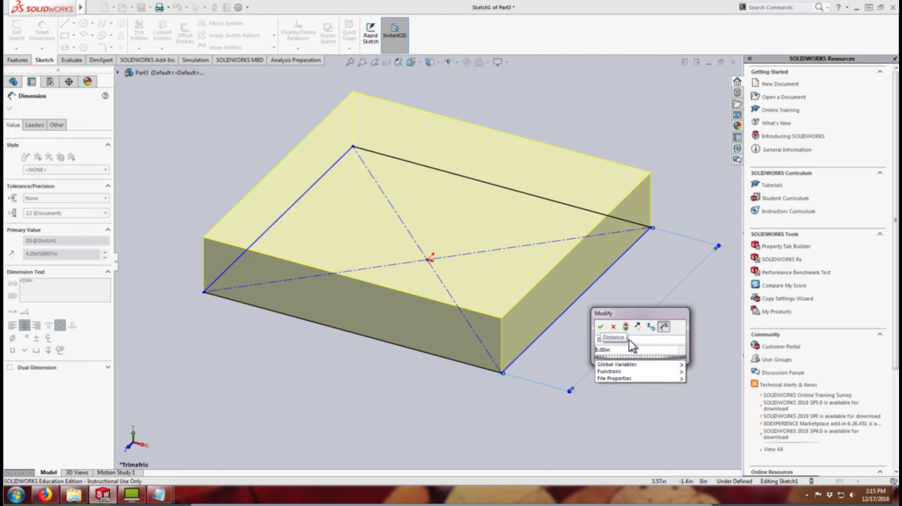
text(=)
mouse_move(644, 358)
click(703, 360)
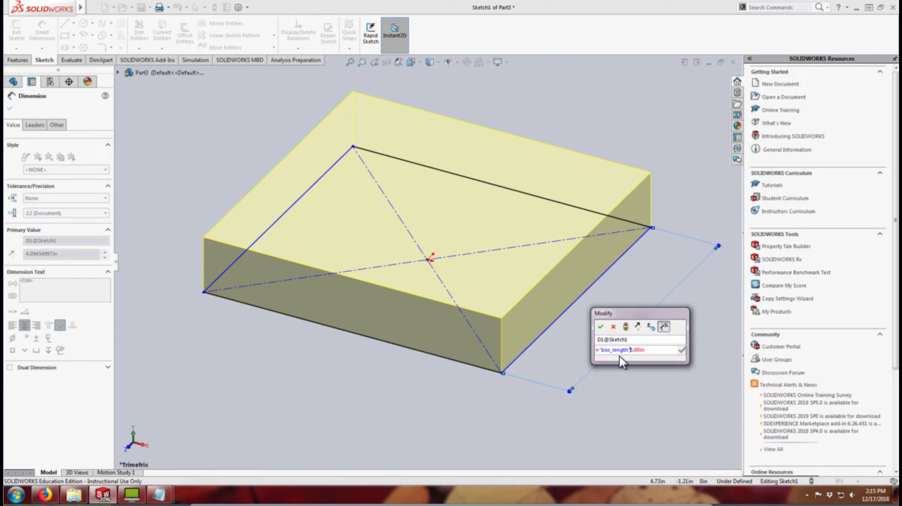
key(Delete)
click(682, 351)
click(601, 326)
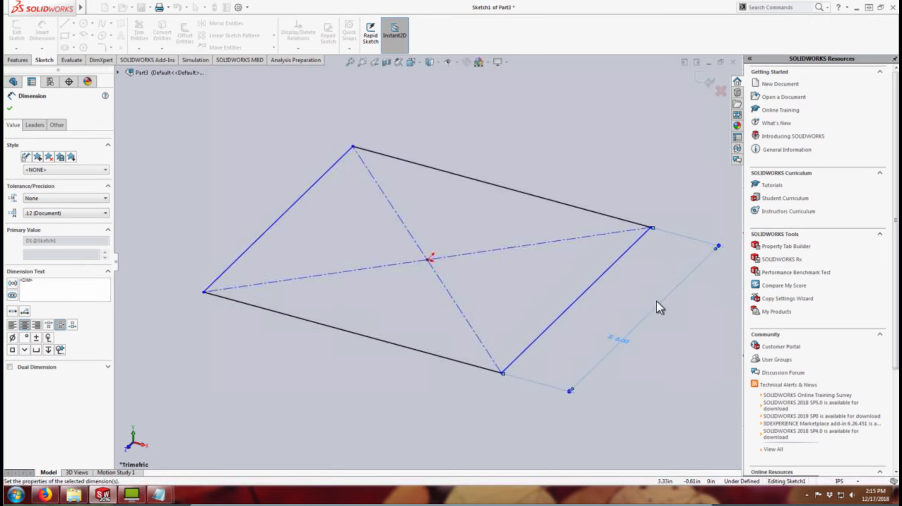
- Dimension the rectangle's rear edge with the equation ="box_width" and finish the sketch
click(471, 179)
click(550, 121)
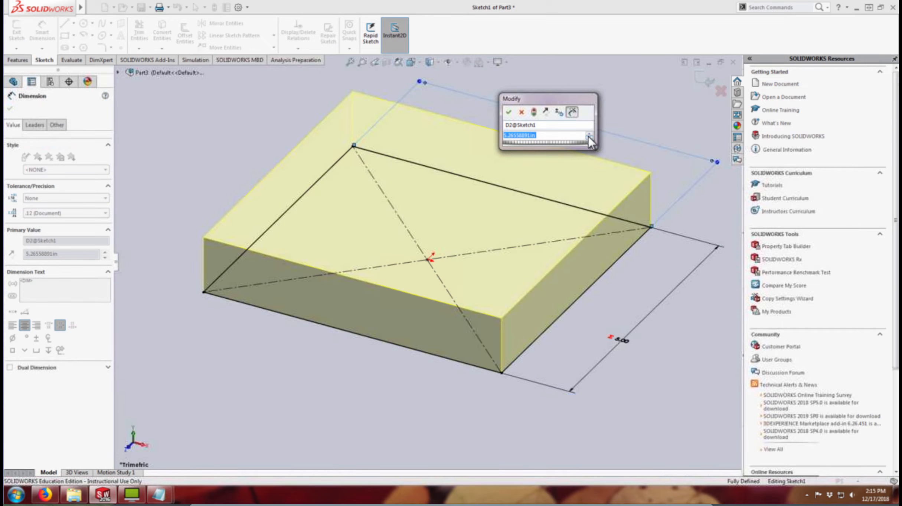
text(=)
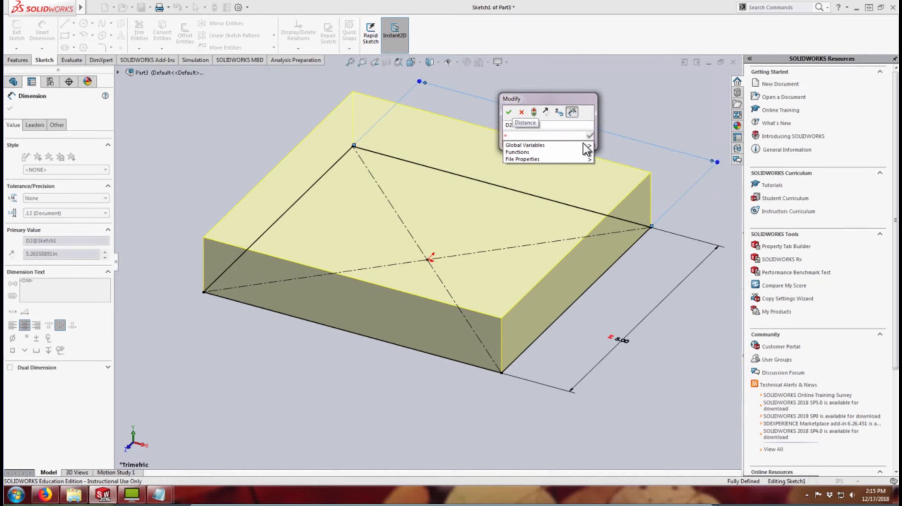
mouse_move(584, 145)
click(626, 156)
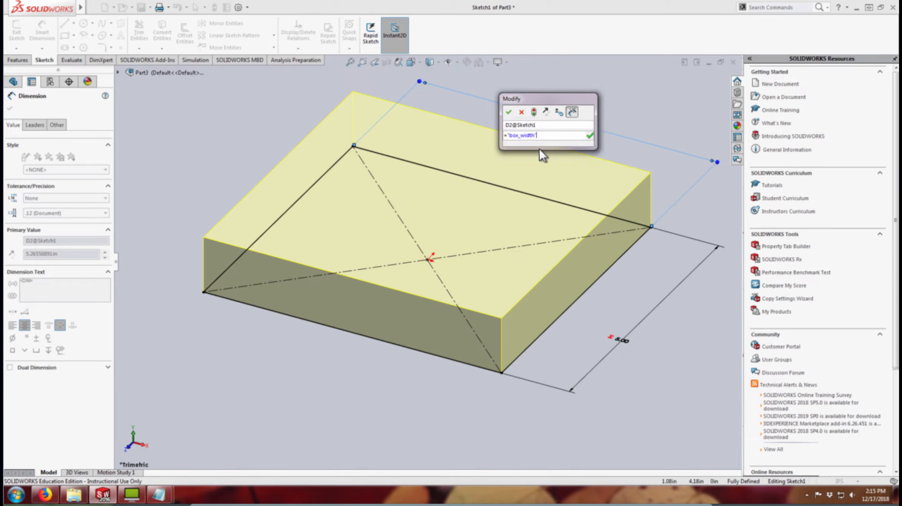
click(508, 112)
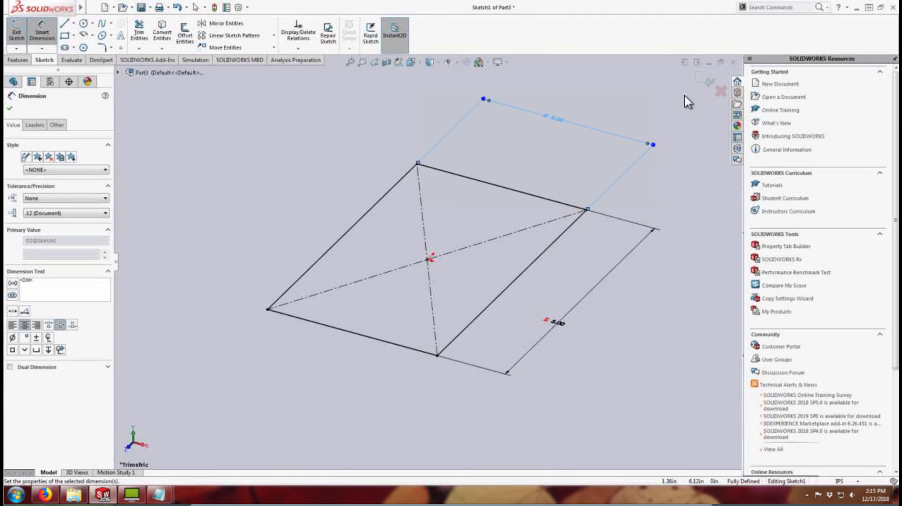
click(703, 83)
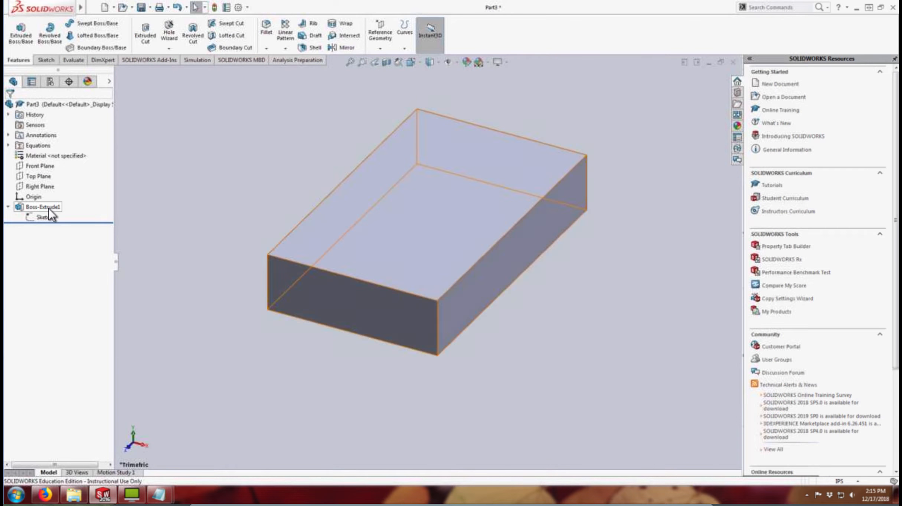
- Edit the box's extrusion so its blind depth equals the global variable "box_height", and accept the feature
right_click(49, 207)
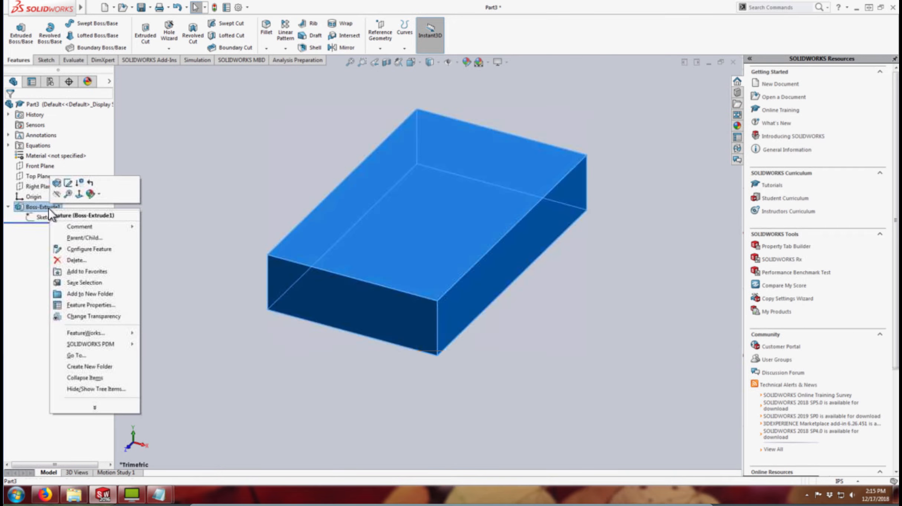
click(57, 183)
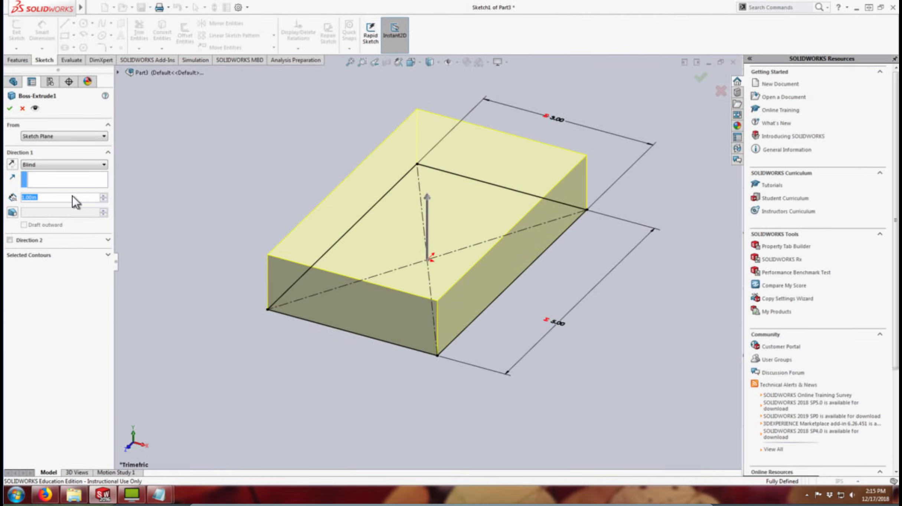
text(=)
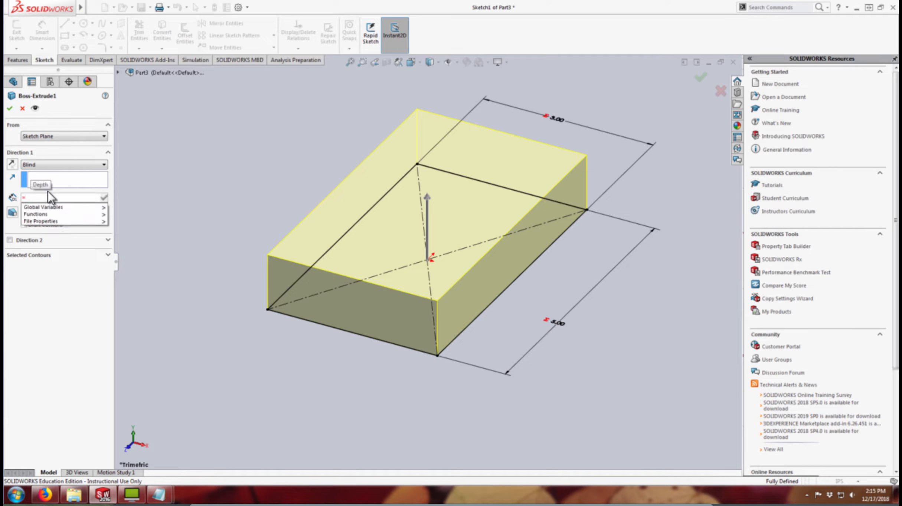
mouse_move(73, 208)
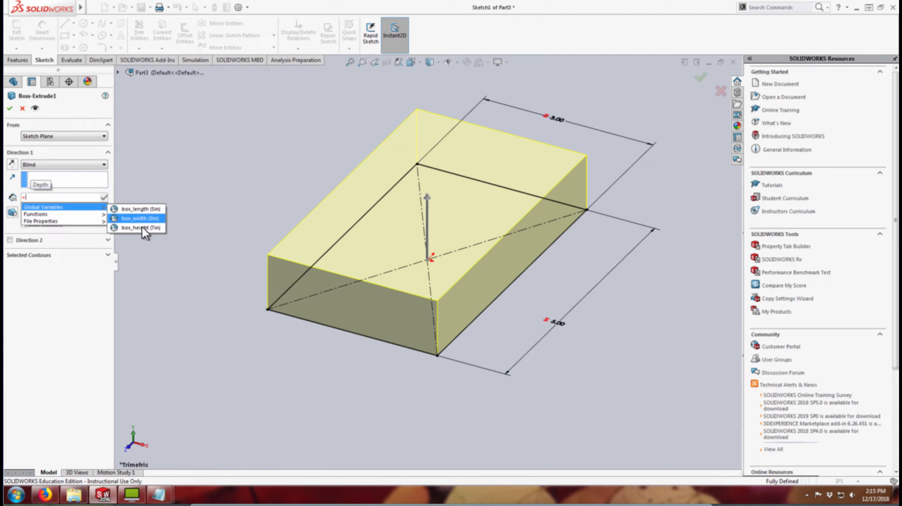
click(127, 229)
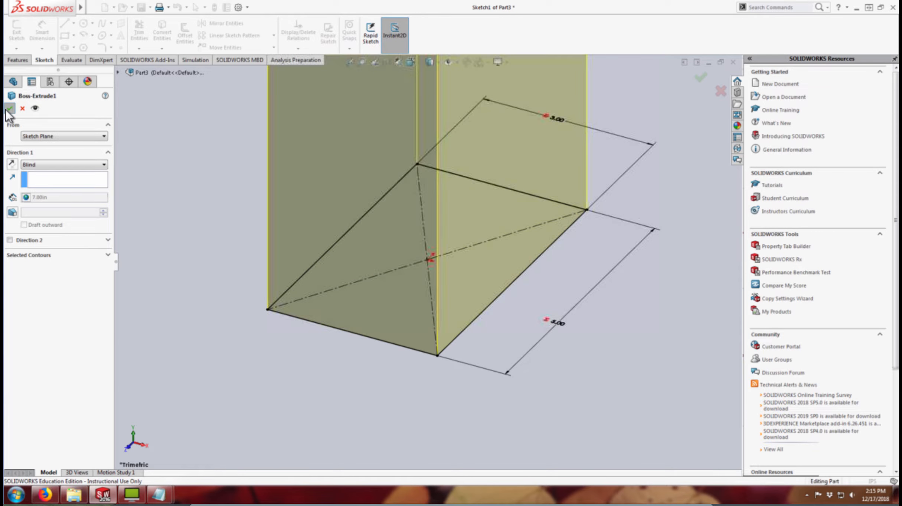
click(9, 109)
scroll(237, 205, up, 6)
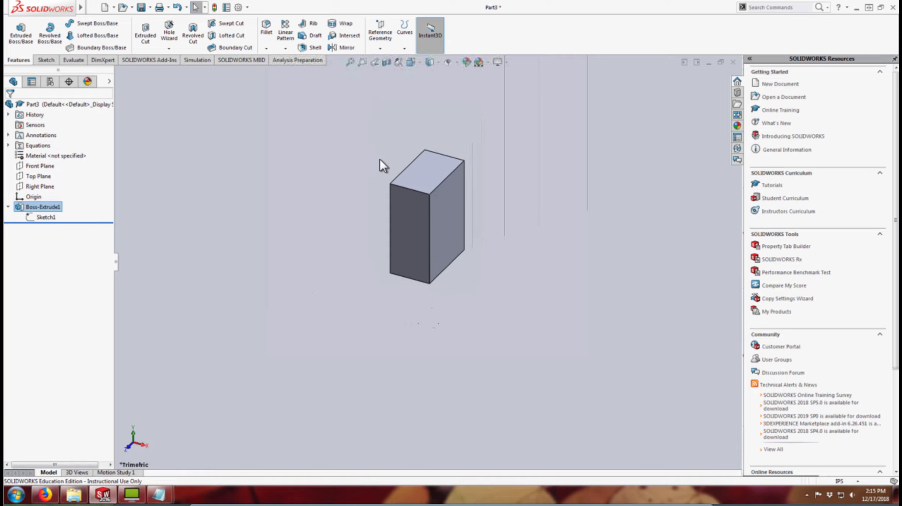
scroll(380, 158, down, 3)
click(623, 247)
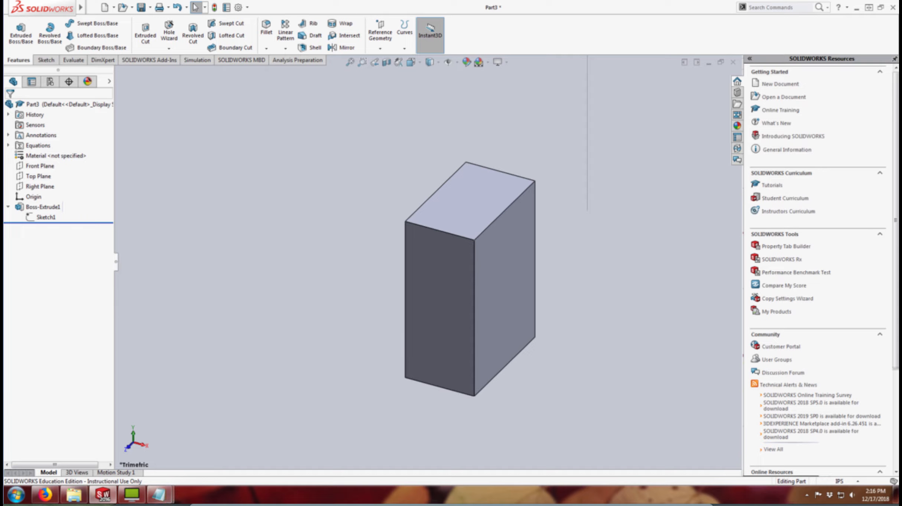
- Switch to the dimensions file in Notepad, set "box_height" to 3in, and return to SOLIDWORKS to rebuild the part
mouse_move(167, 499)
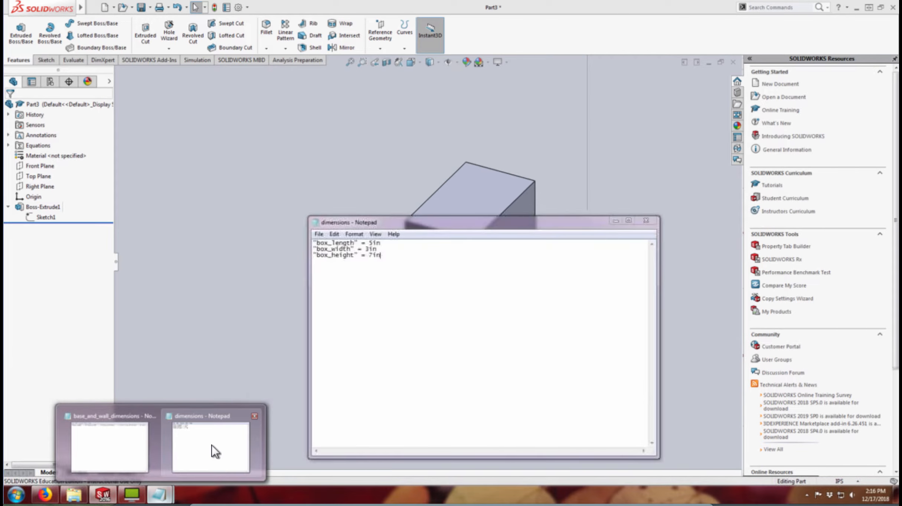
click(212, 445)
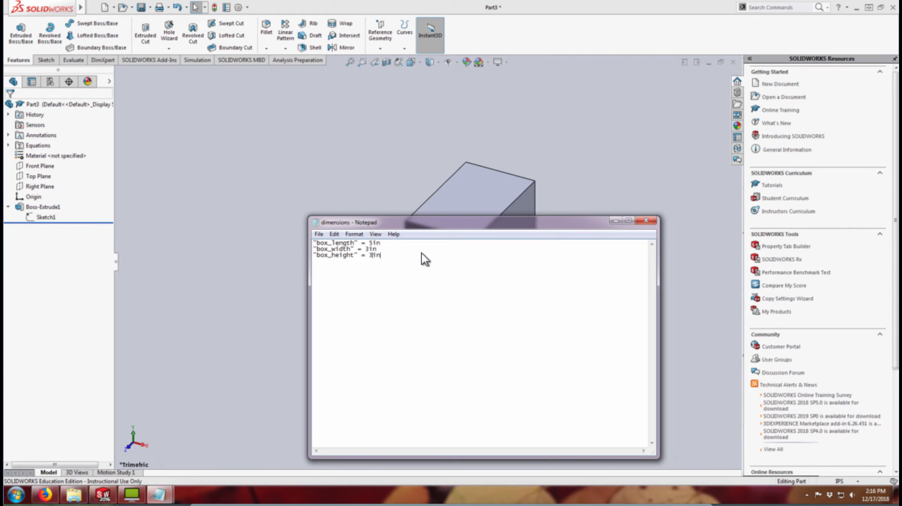
click(165, 93)
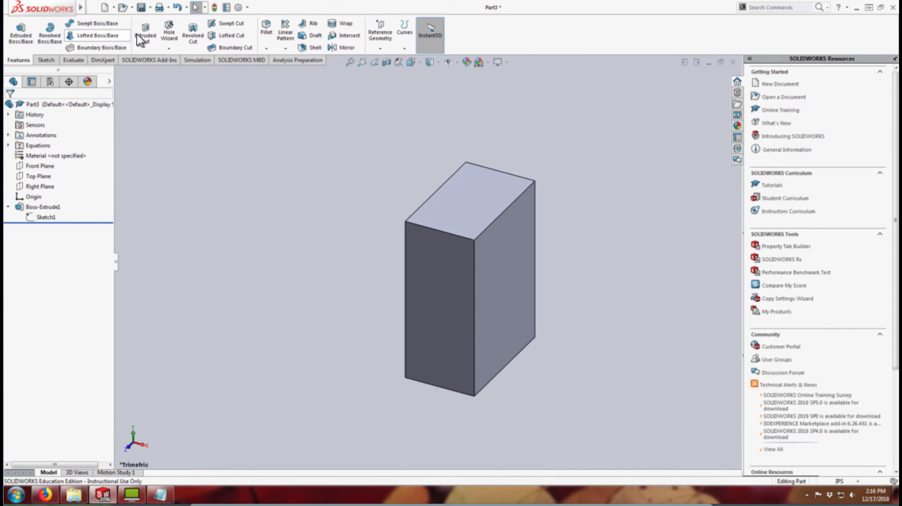
click(215, 8)
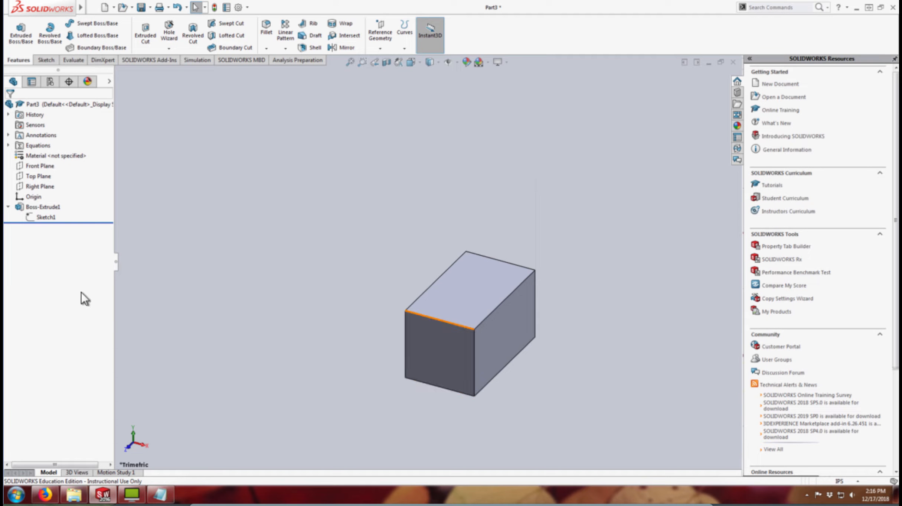
- Open the box's extrusion for editing to examine its depth and linked sketch dimensions, and close it
right_click(47, 209)
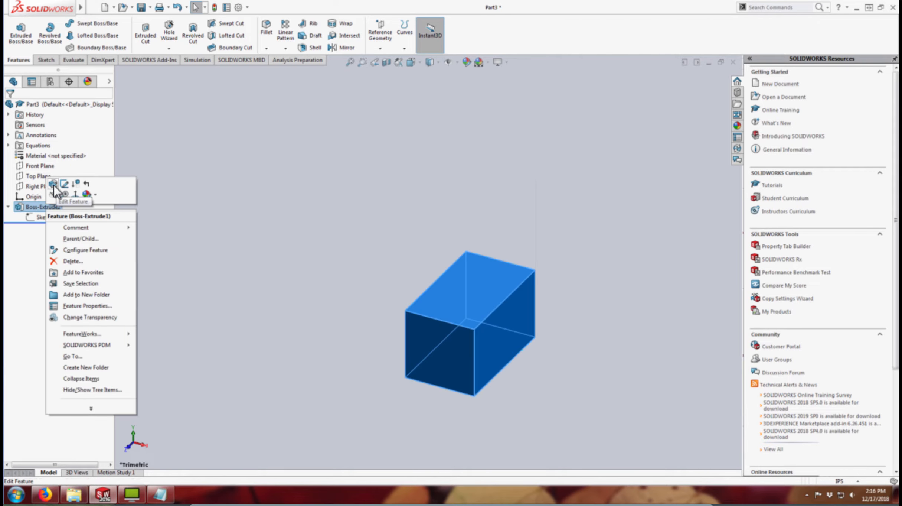
click(53, 184)
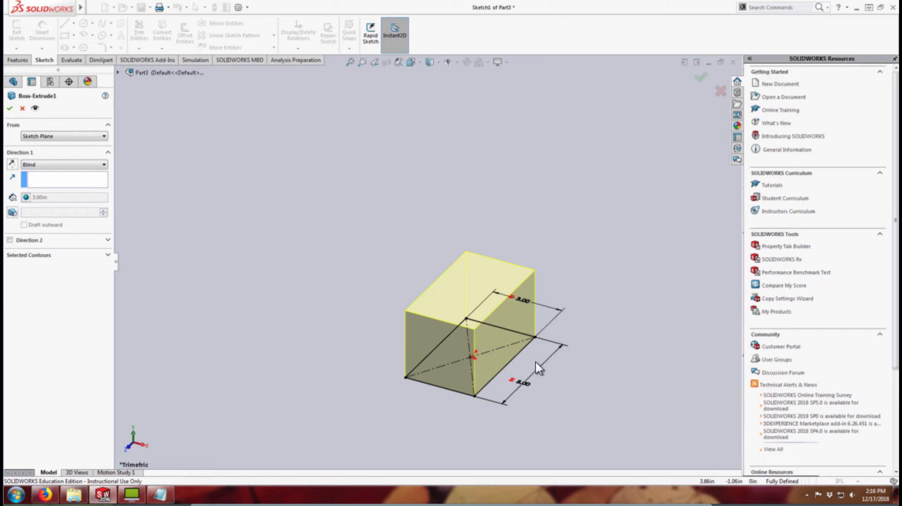
scroll(536, 361, down, 5)
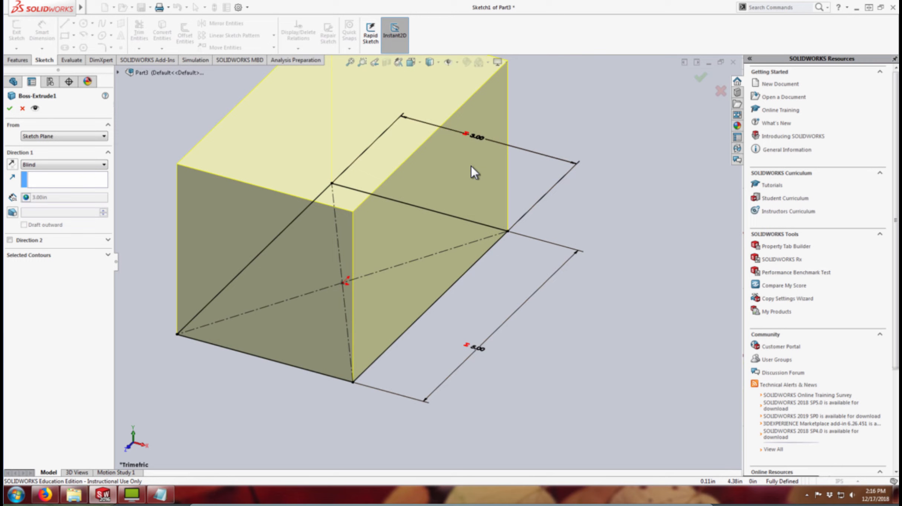
click(10, 108)
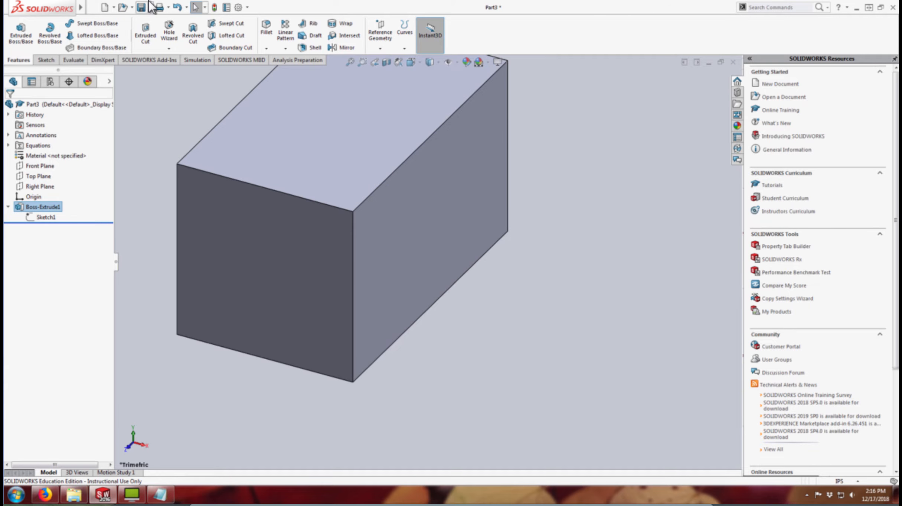
- Enlarge the Equations dialog, set the D1@Sketch1 equation to 2*"box_length", and accept the change
mouse_move(74, 7)
click(168, 7)
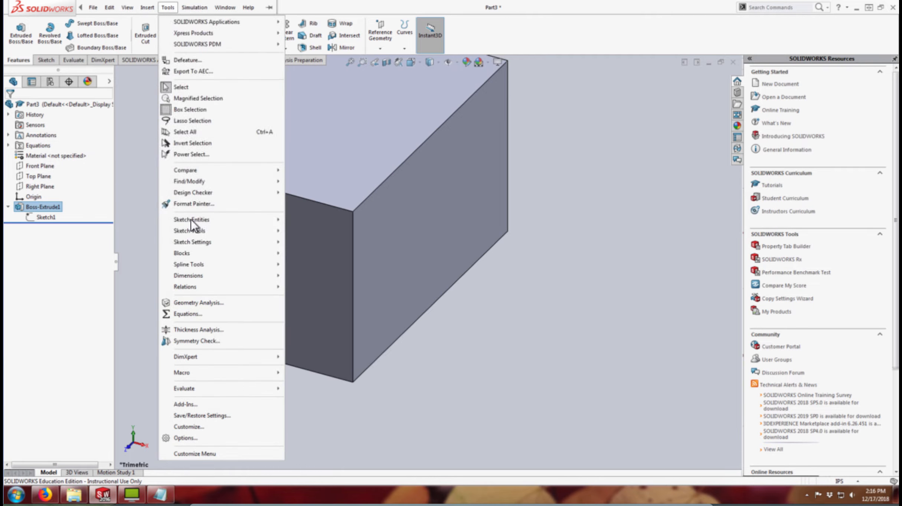
click(197, 313)
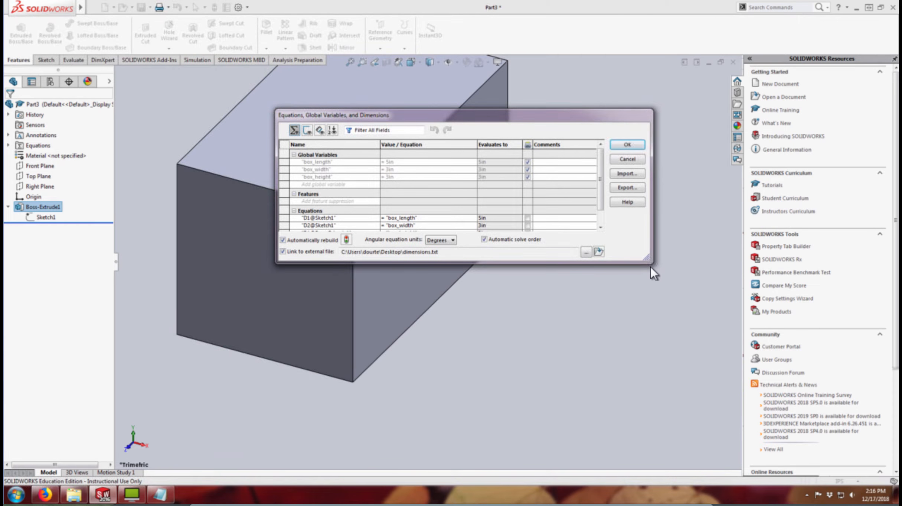
drag(651, 266, 681, 269)
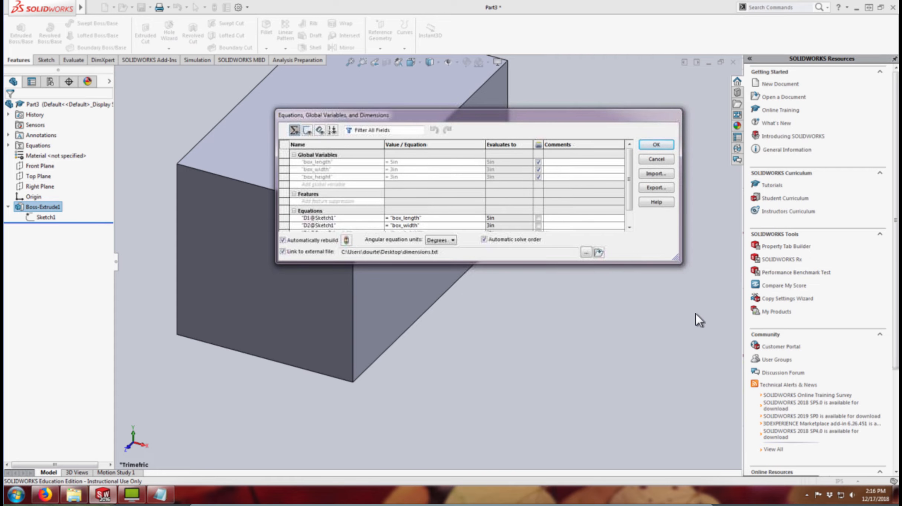
drag(699, 320, 700, 321)
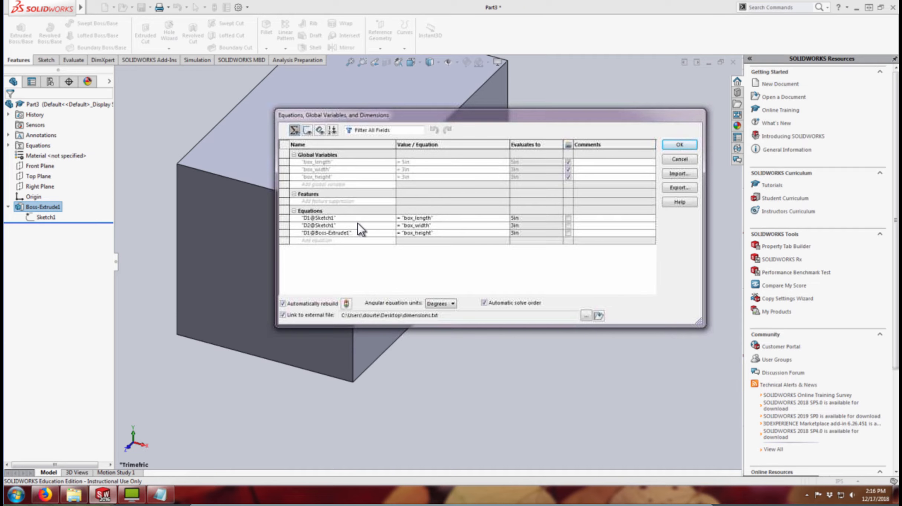
click(404, 218)
text(2)
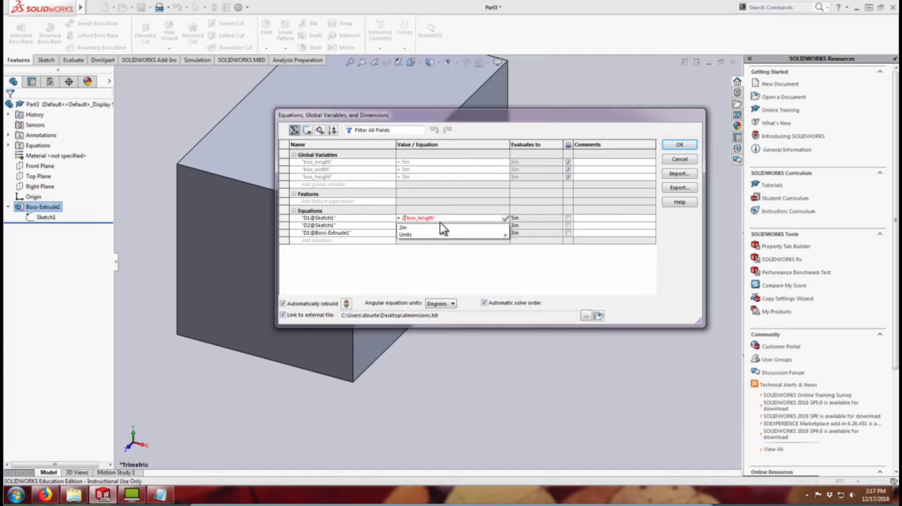
text(*)
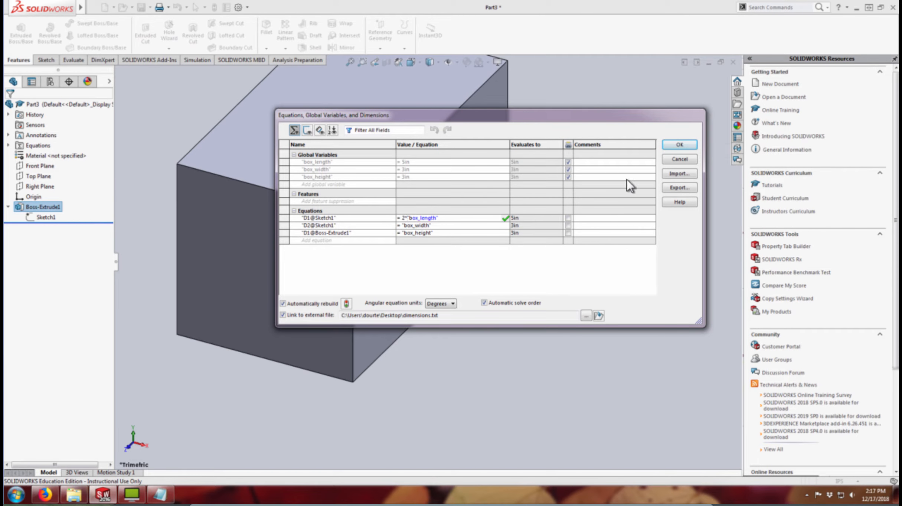
click(681, 143)
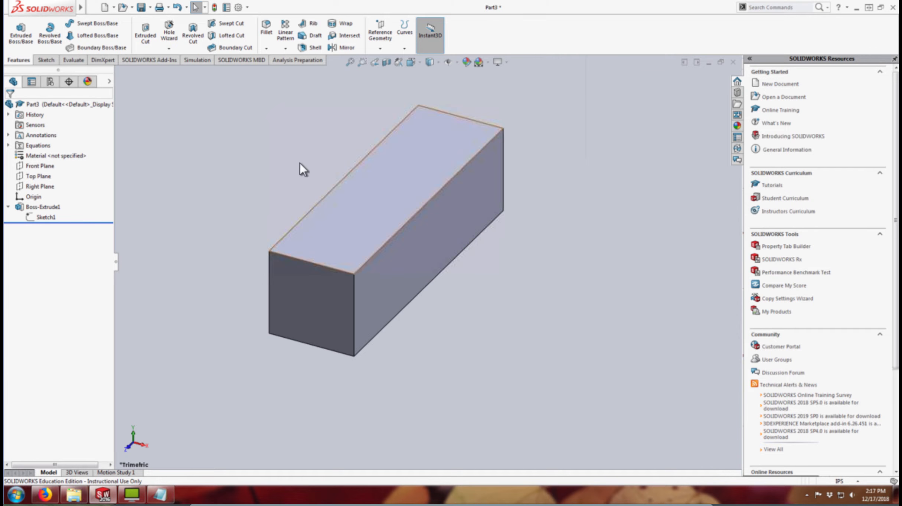
scroll(330, 136, up, 2)
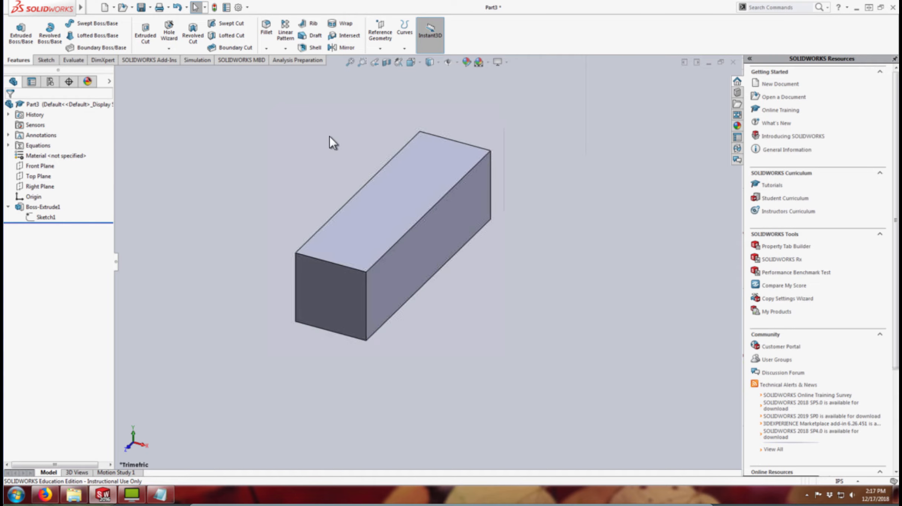
scroll(328, 135, down, 4)
key(z)
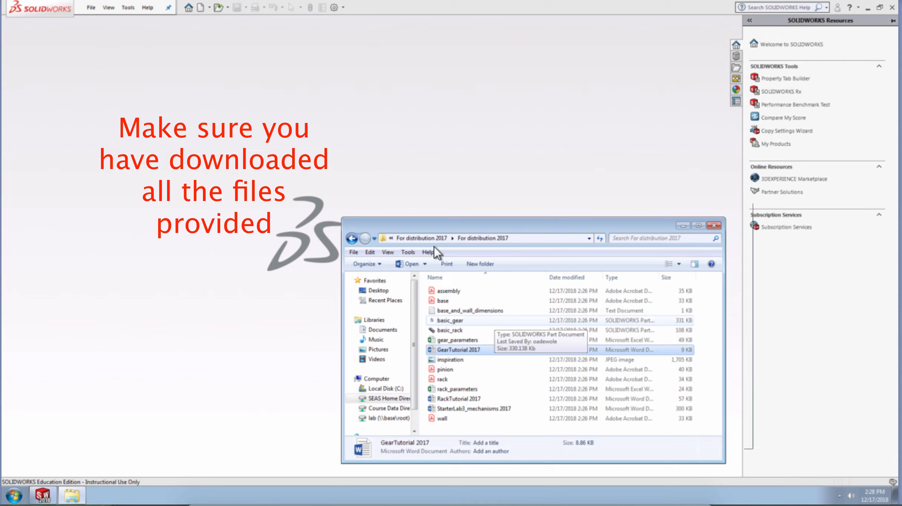
- Open the basic_gear part from the For distribution 2017 folder and decline setting the Toolbox location to the PDM vault
click(462, 322)
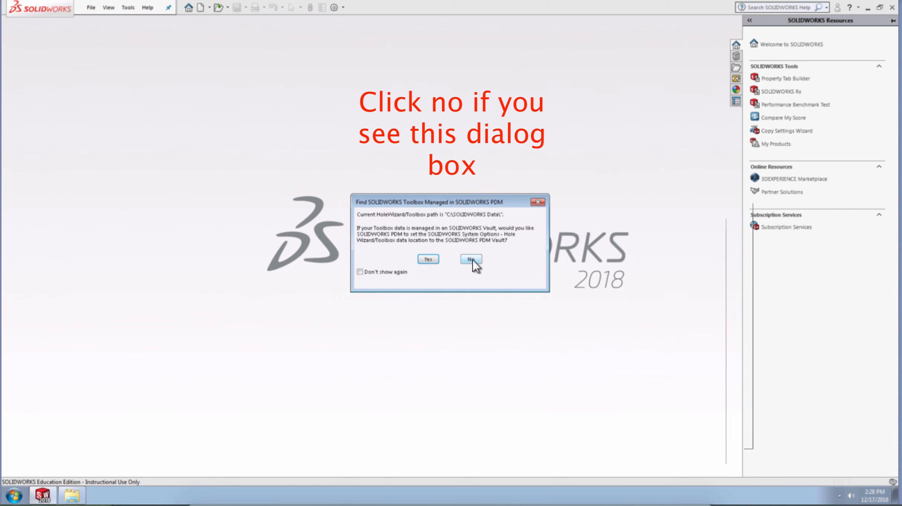
click(470, 258)
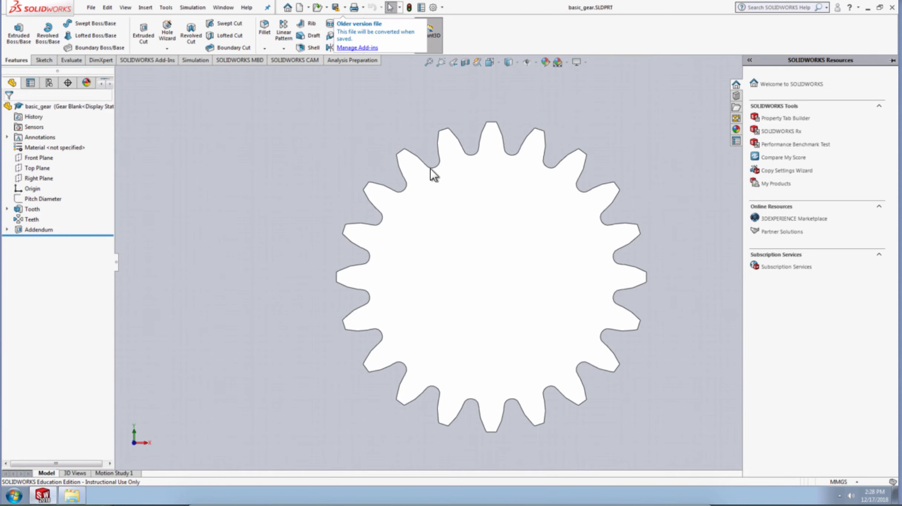
- Examine the gear's Tooth feature and the sketch beneath its Addendum feature in the feature tree
click(7, 208)
click(32, 209)
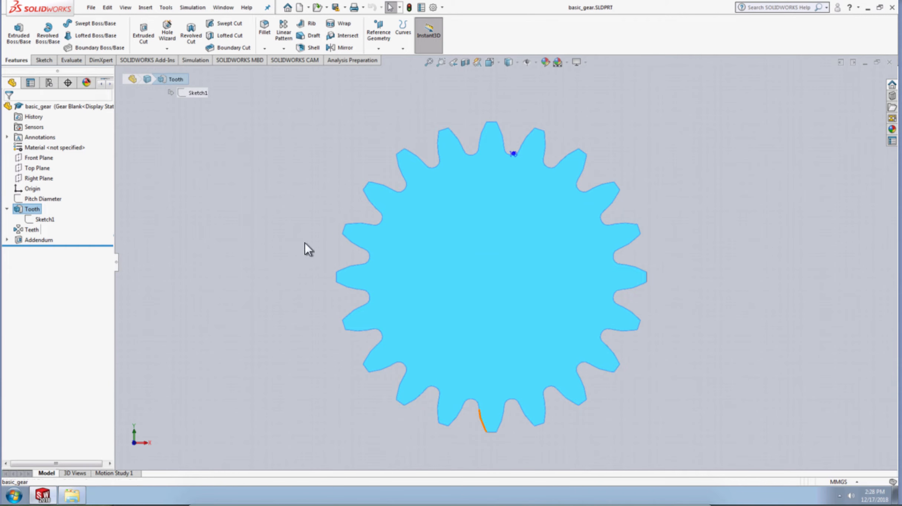
click(7, 239)
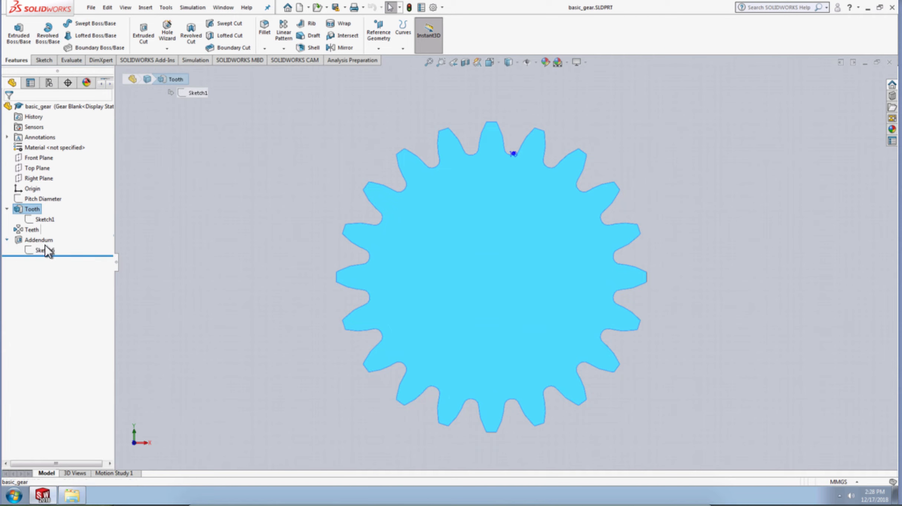
click(45, 250)
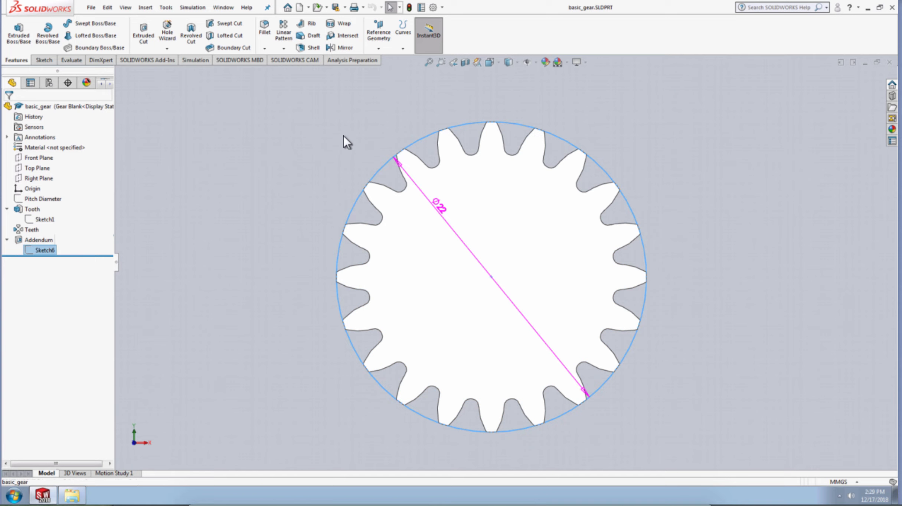
- Open the gear configuration's Gear Parameters table in a new window, maximize it, and examine the Calc sheet
click(50, 83)
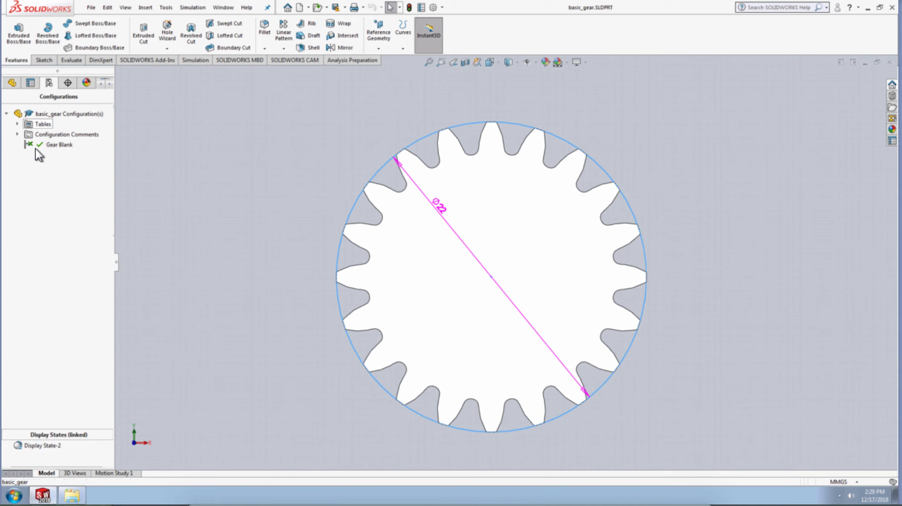
click(17, 124)
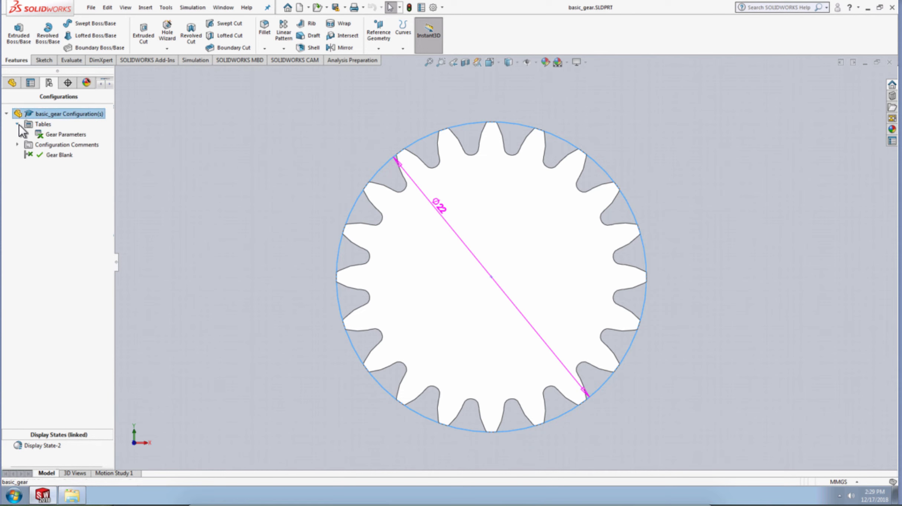
right_click(68, 139)
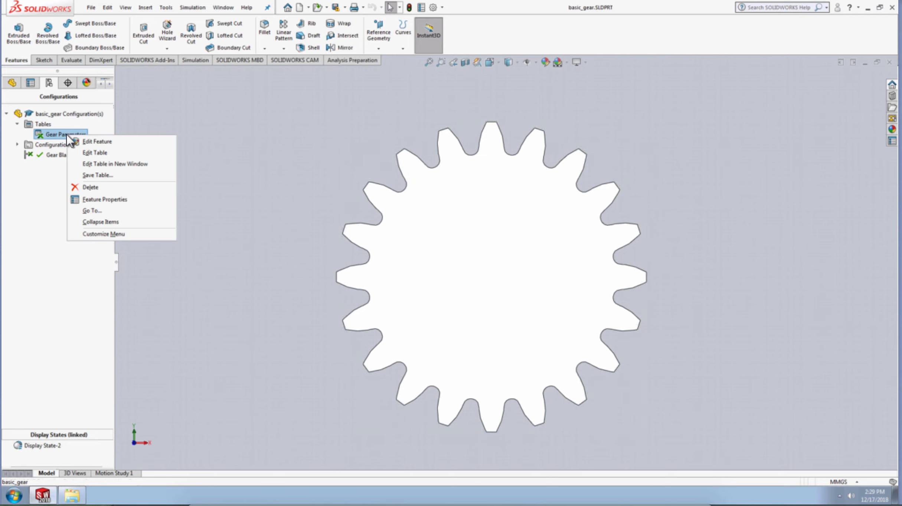
click(106, 163)
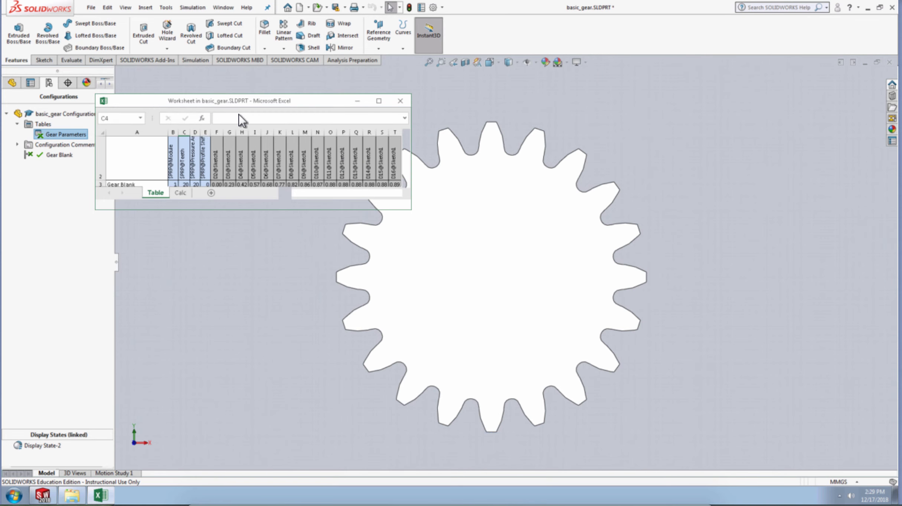
double_click(237, 102)
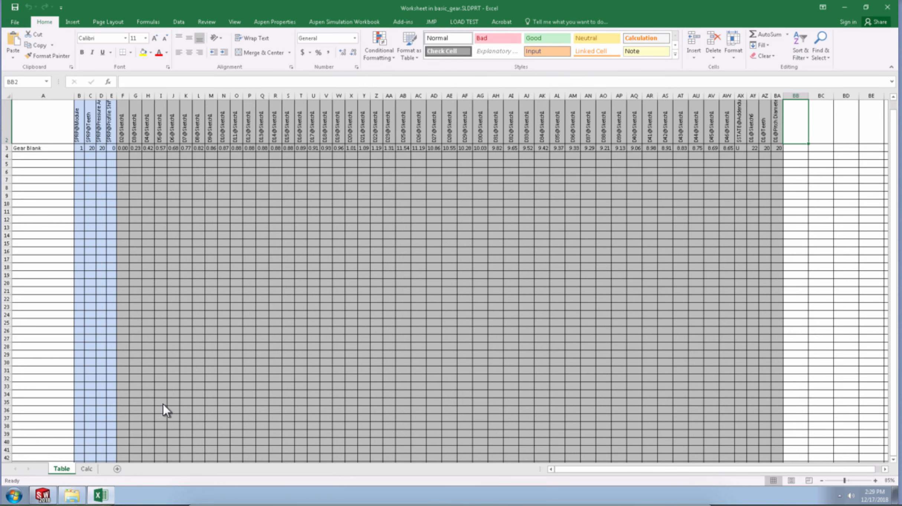
click(88, 469)
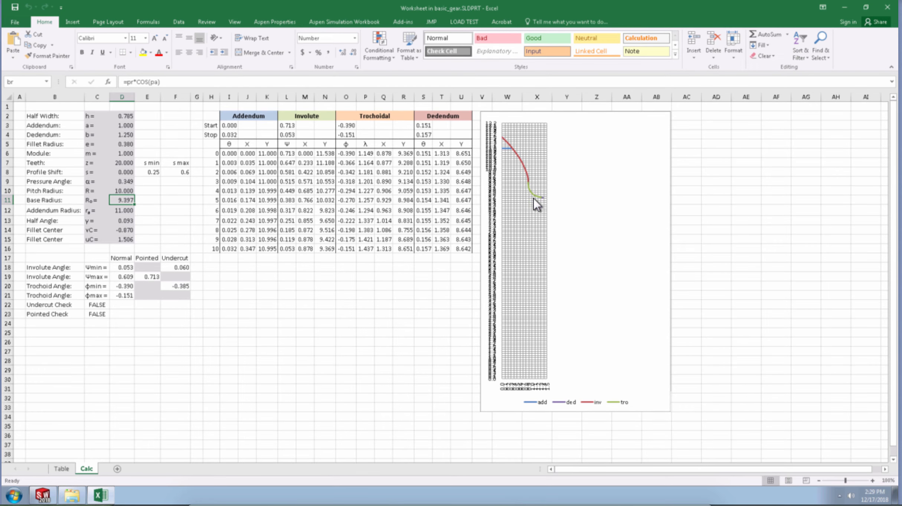
- Set the Gear Blank's Teeth value to 10 on the Table sheet and return to the gear model
click(61, 468)
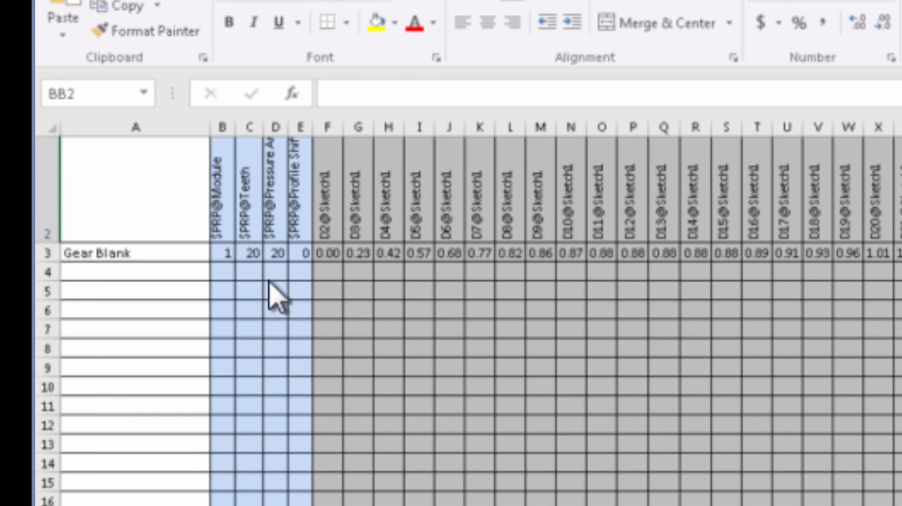
click(252, 260)
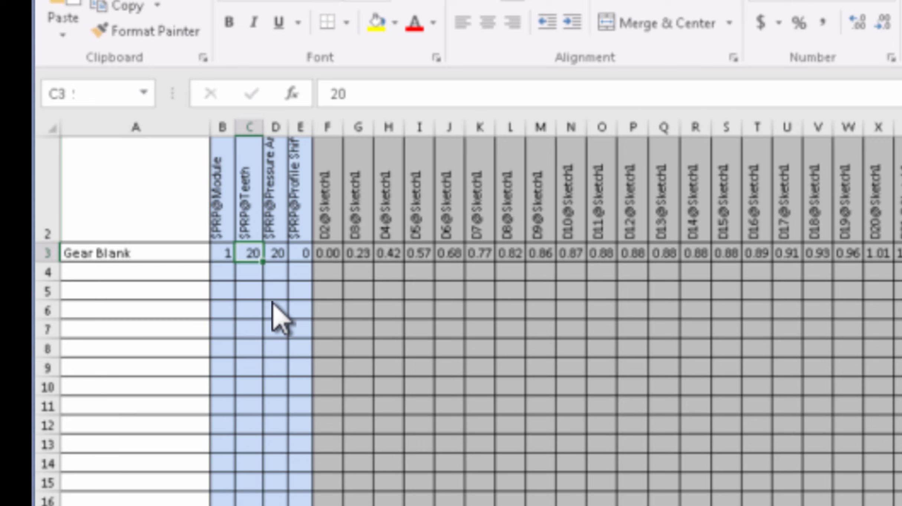
text(10)
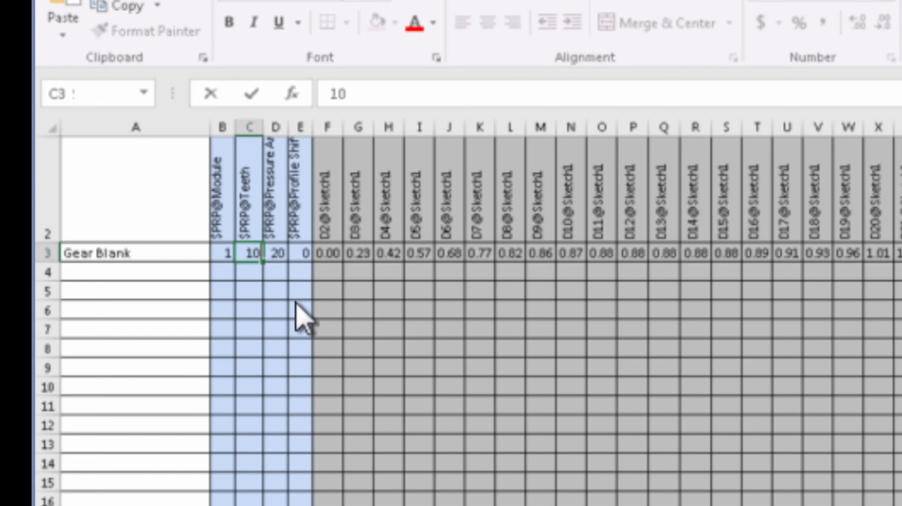
key(Return)
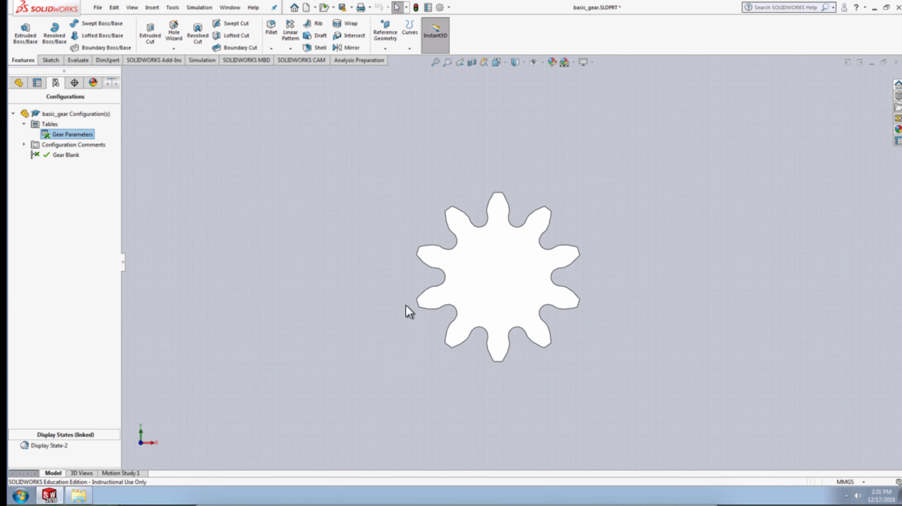
- Reopen the Gear Parameters table within the part, set the Gear Blank's Teeth value to 20, and return to the feature tree
right_click(77, 135)
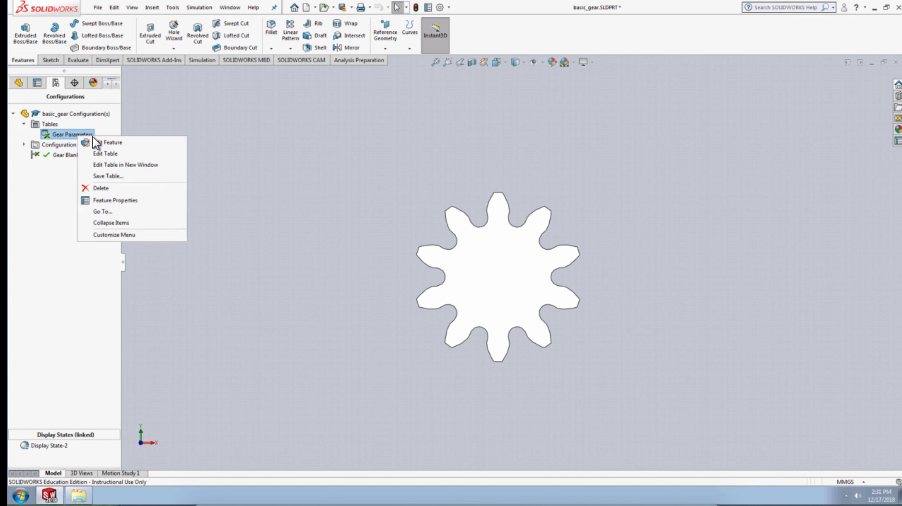
click(113, 154)
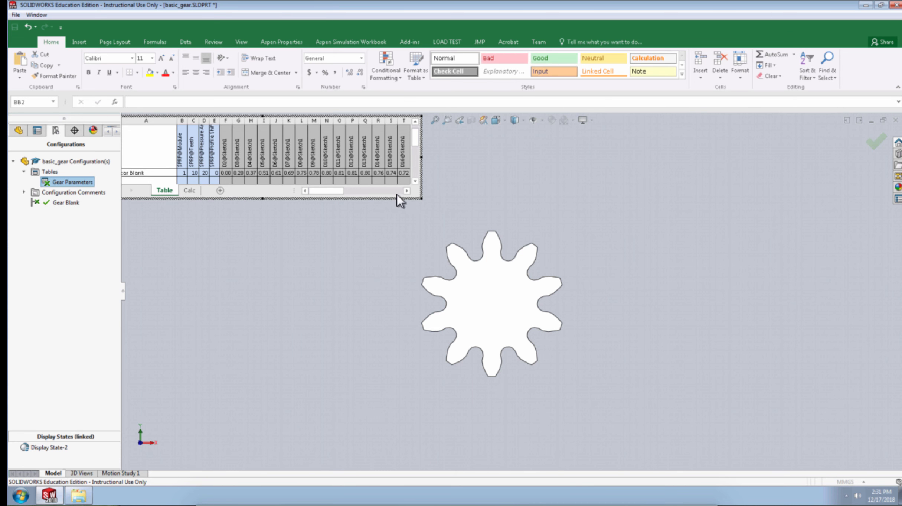
click(195, 173)
text(20)
key(Return)
click(878, 143)
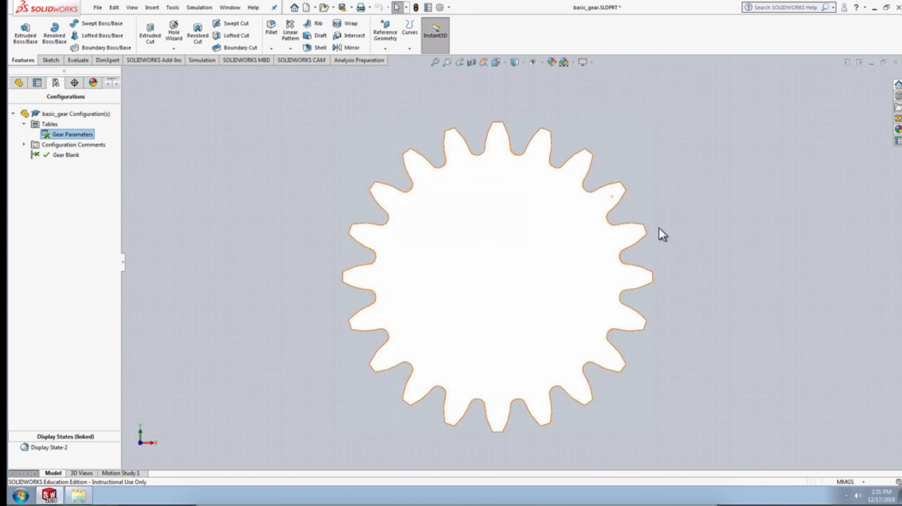
click(462, 241)
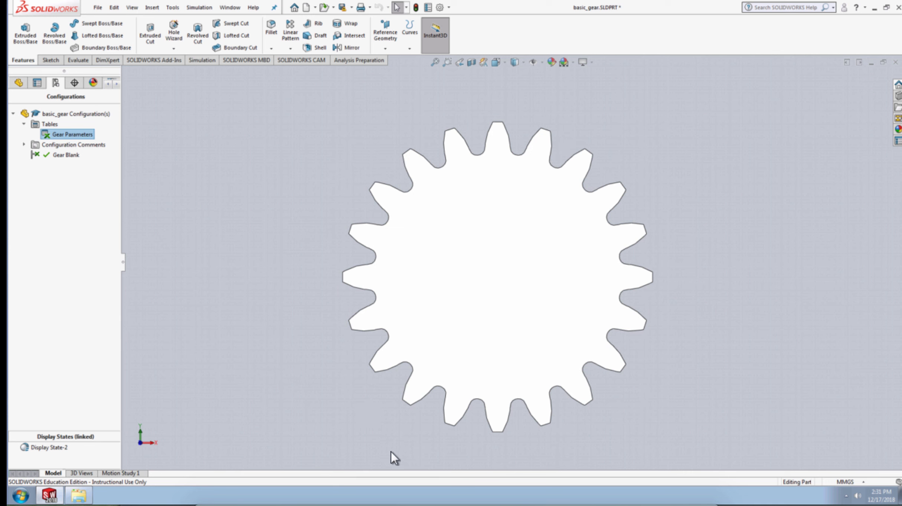
click(19, 82)
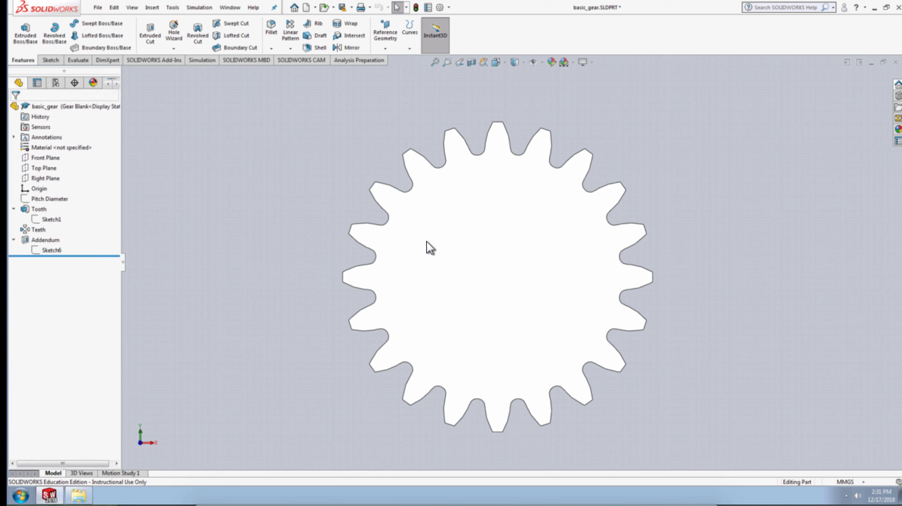